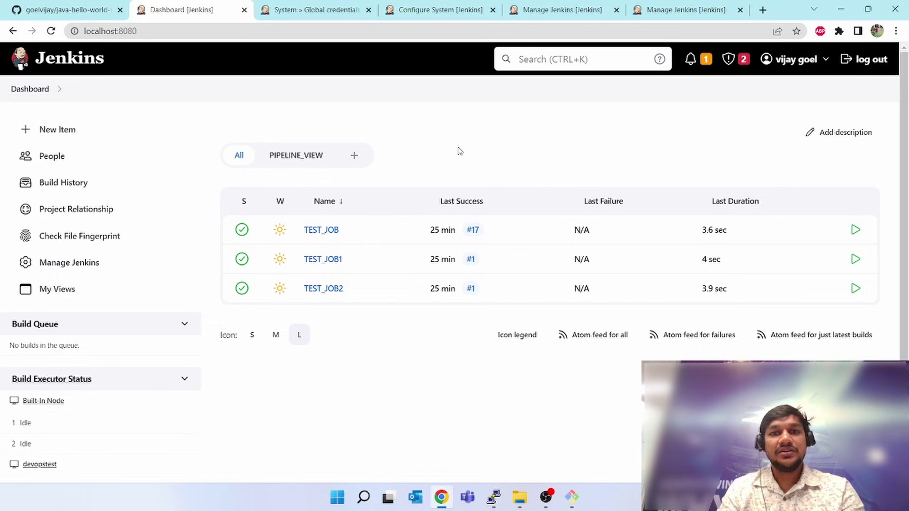
# Go from the dashboard to Manage Jenkins > Global Tool Configuration.
pyautogui.click(91, 7)
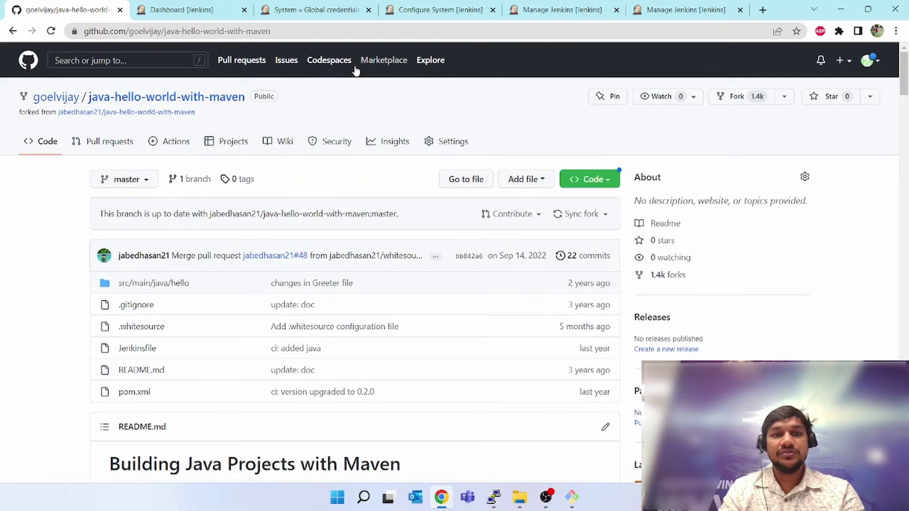
pyautogui.click(181, 9)
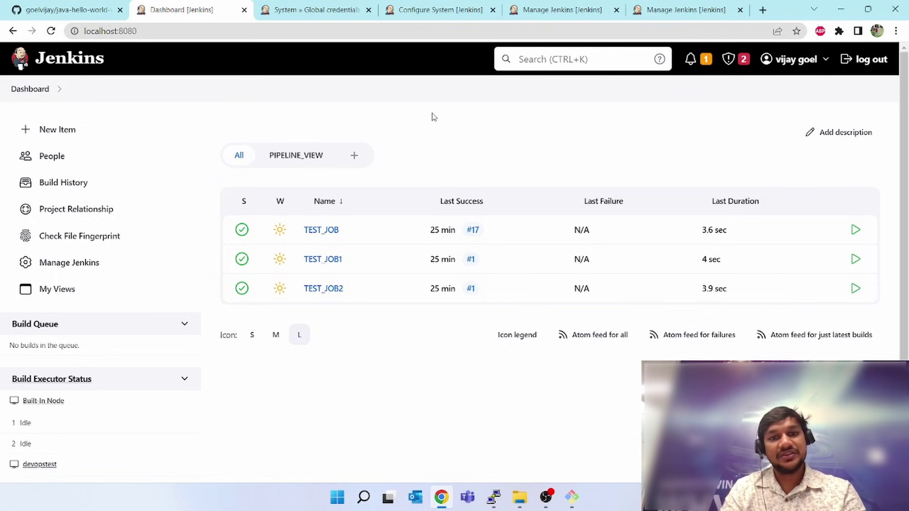
pyautogui.click(68, 268)
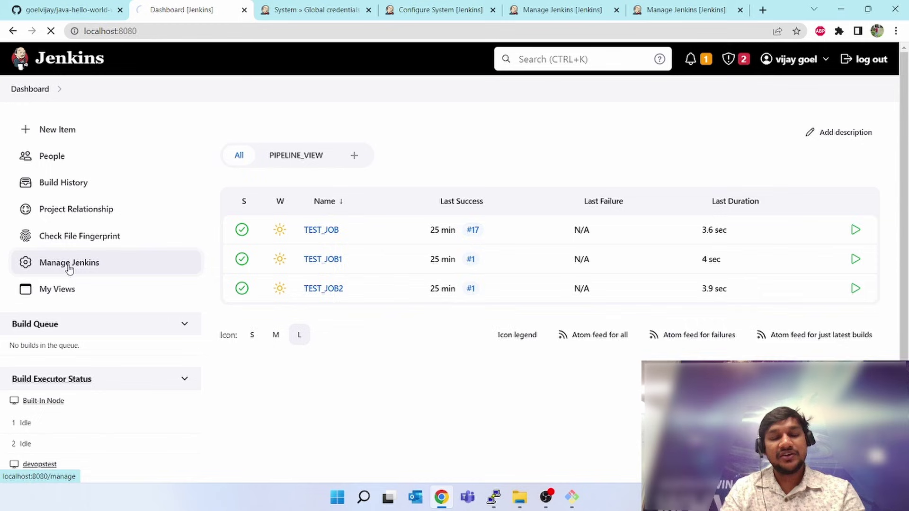
pyautogui.scroll(-2, 475, 189)
pyautogui.scroll(-2, 476, 188)
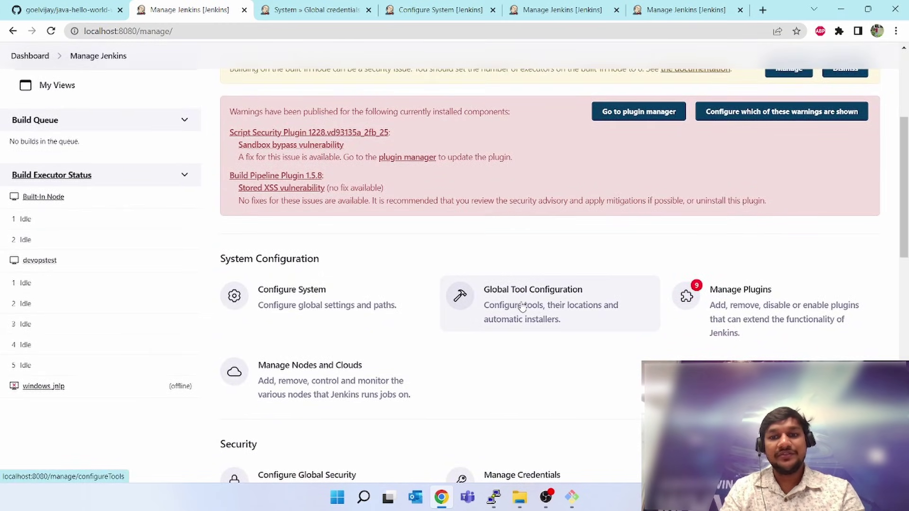
pyautogui.click(530, 311)
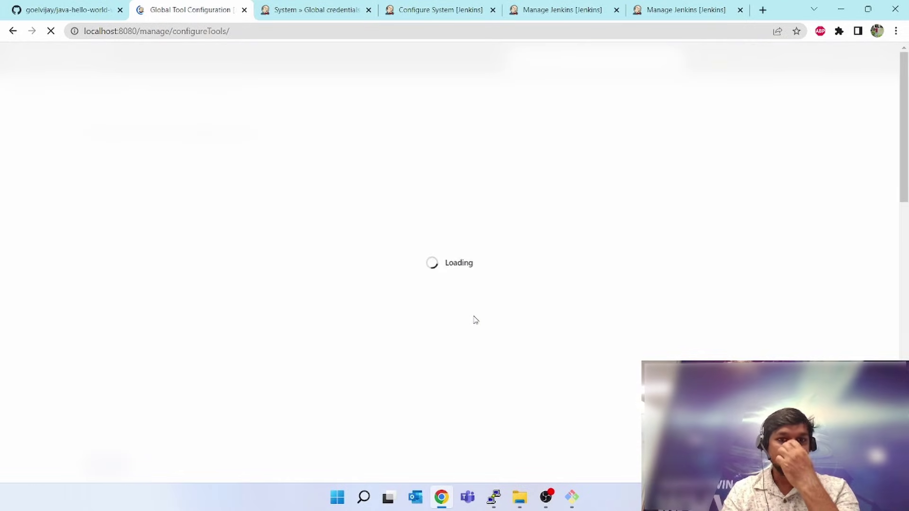
pyautogui.scroll(-2, 474, 320)
pyautogui.scroll(-1, 476, 320)
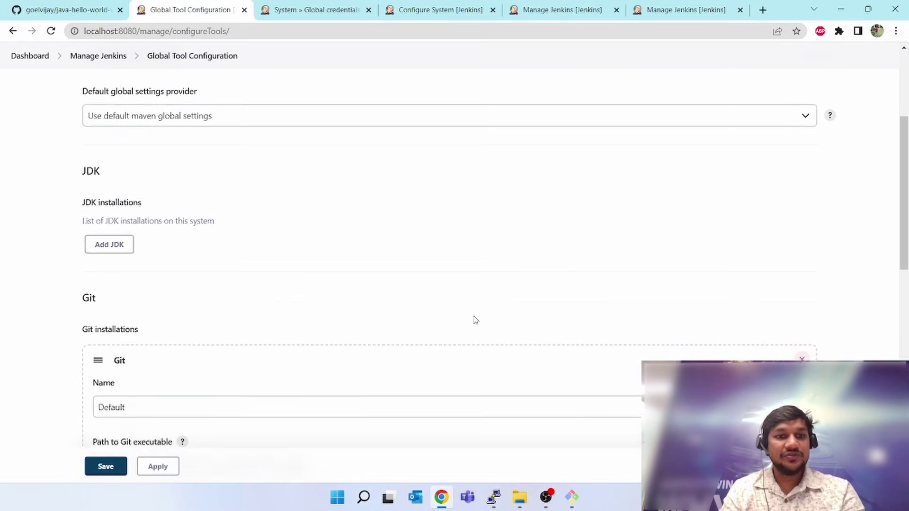
pyautogui.scroll(-1, 475, 319)
pyautogui.scroll(-1, 475, 320)
pyautogui.scroll(-1, 475, 319)
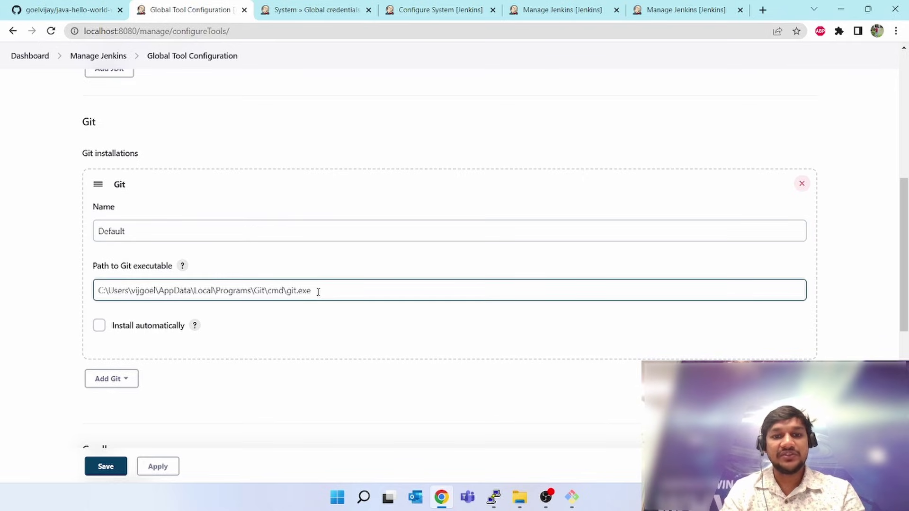
# Inspect the Default Git installation's git.exe path, highlighting the AppData portion.
pyautogui.moveTo(318, 292); pyautogui.dragTo(101, 284)
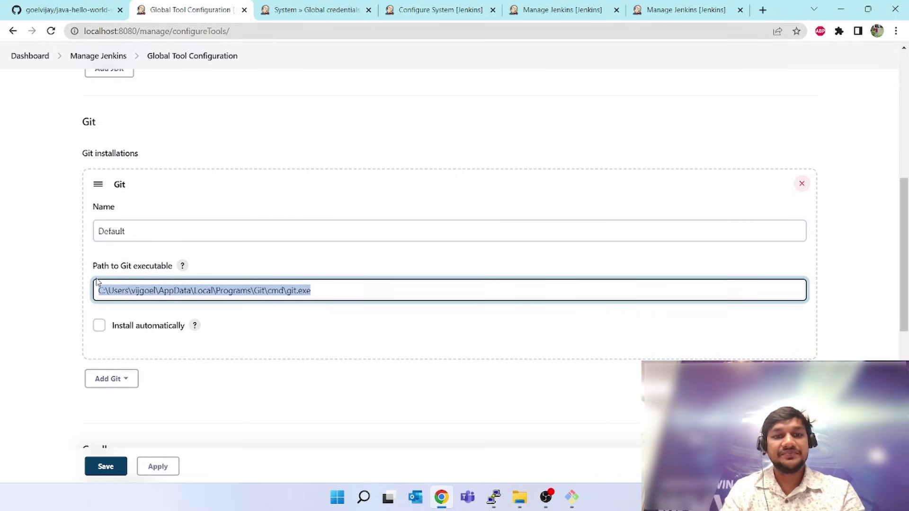
pyautogui.click(324, 293)
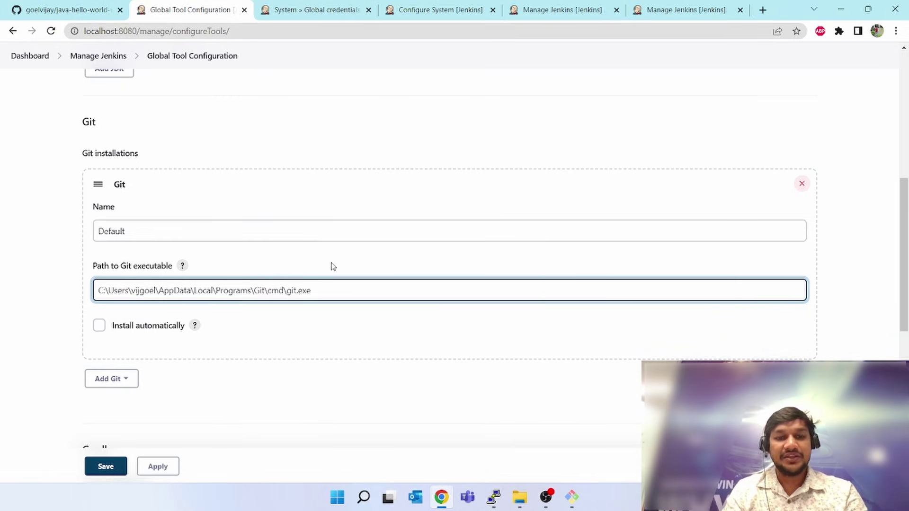
pyautogui.moveTo(329, 293); pyautogui.dragTo(155, 291)
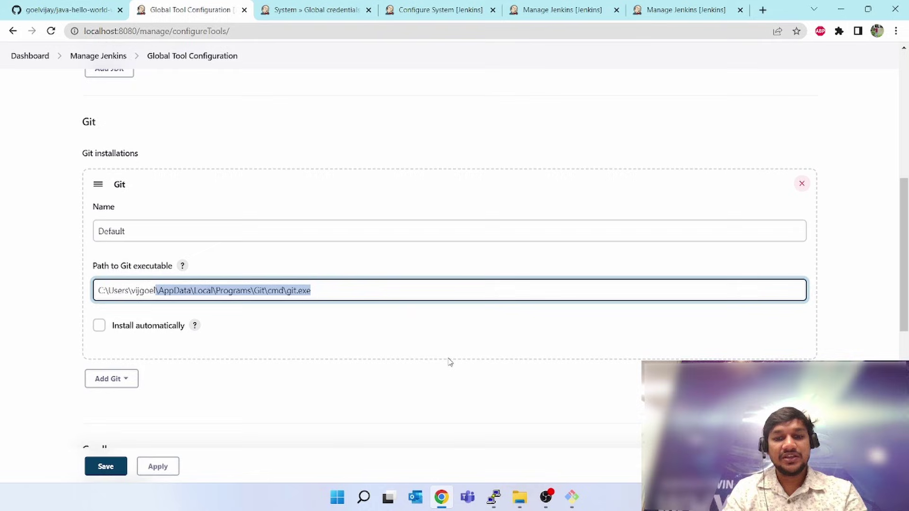
pyautogui.click(323, 290)
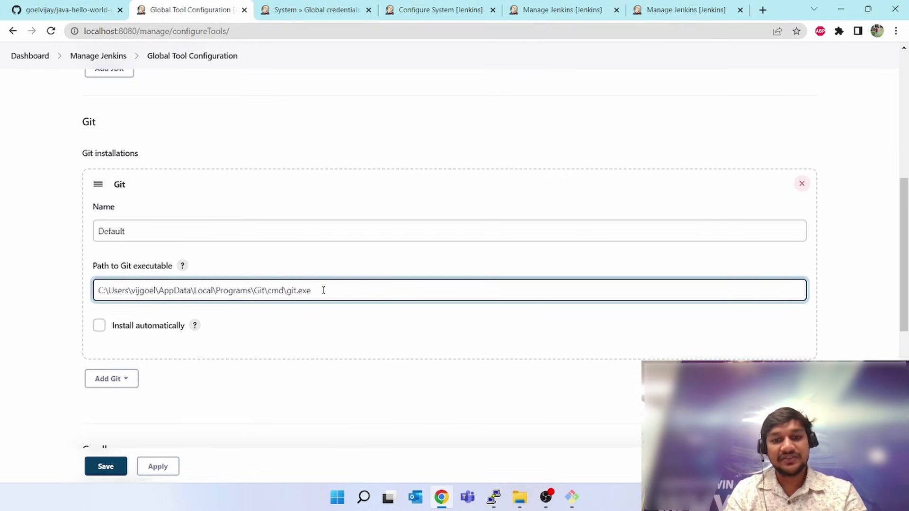
# Run 'where git' in Command Prompt and select the printed git.exe path.
pyautogui.click(363, 499)
pyautogui.write('cmd')
pyautogui.press('Return')
pyautogui.write('where git')
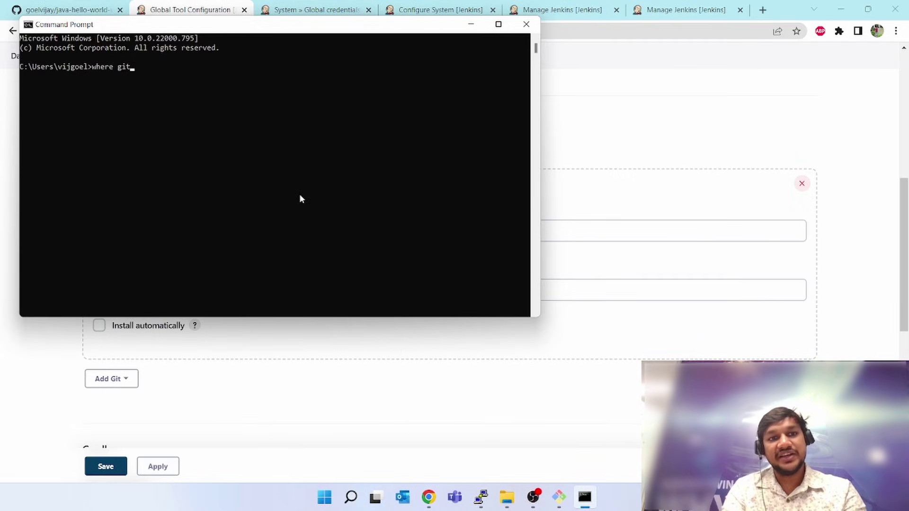
pyautogui.press('Return')
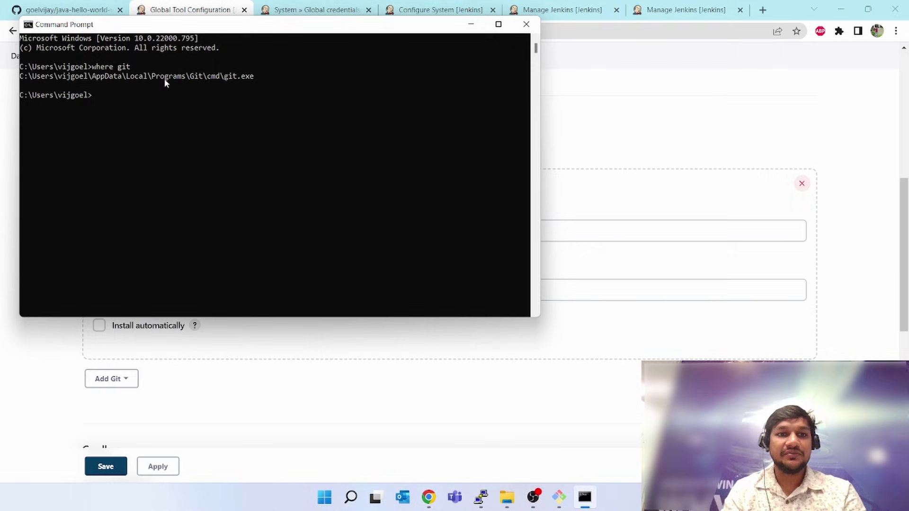
pyautogui.moveTo(251, 77); pyautogui.dragTo(22, 75)
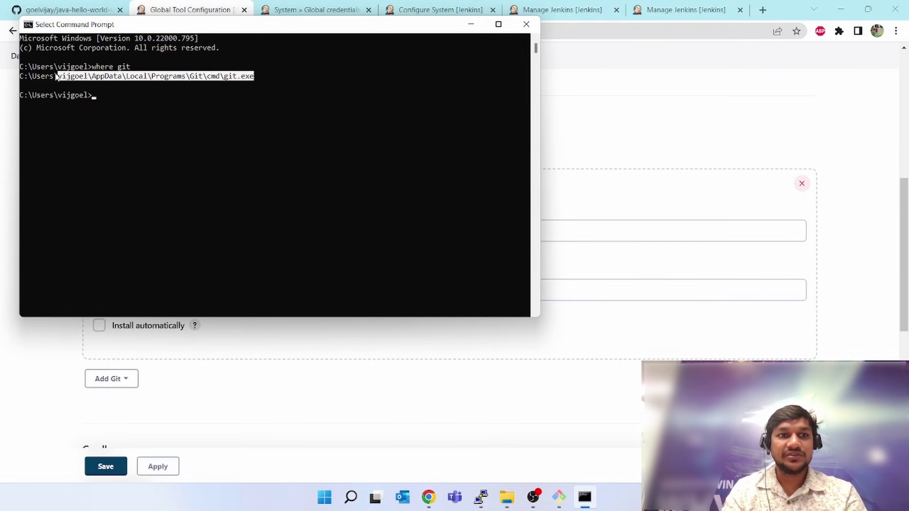
# Apply and save the Git tool settings, then return to the Jenkins dashboard.
pyautogui.click(619, 108)
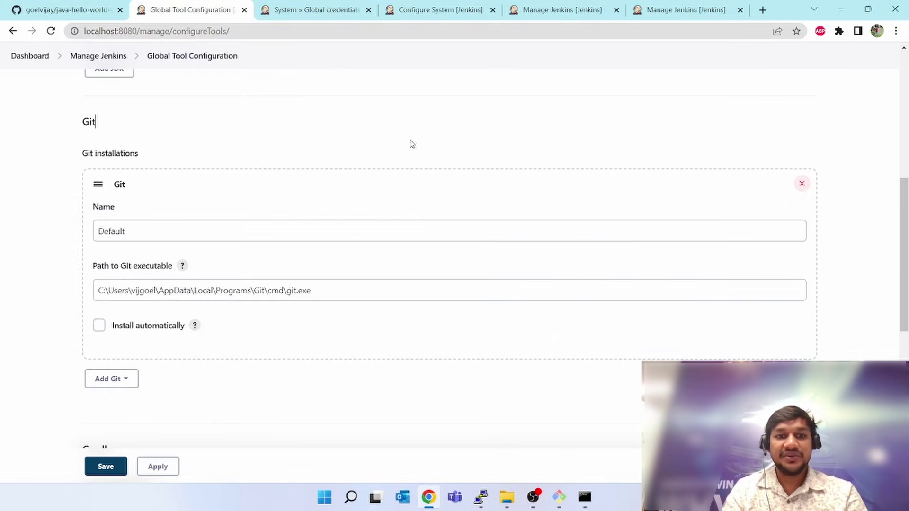
pyautogui.click(158, 467)
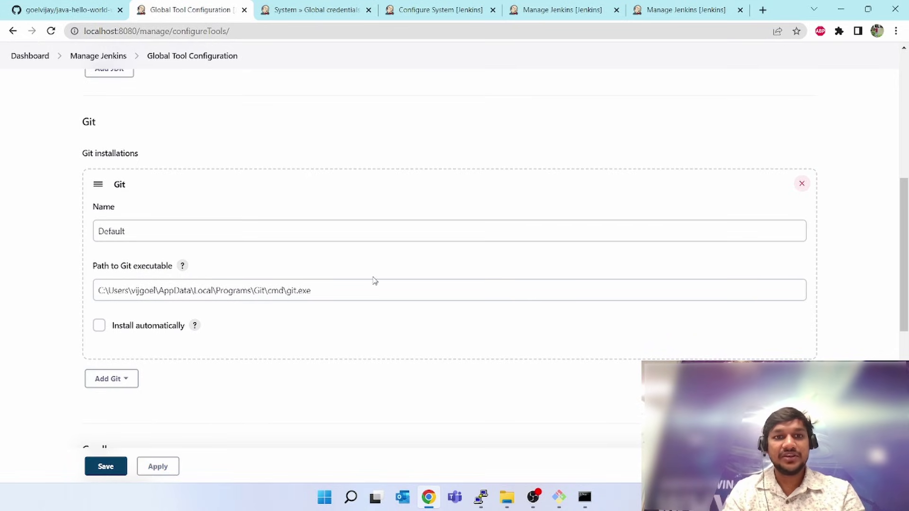
pyautogui.click(107, 471)
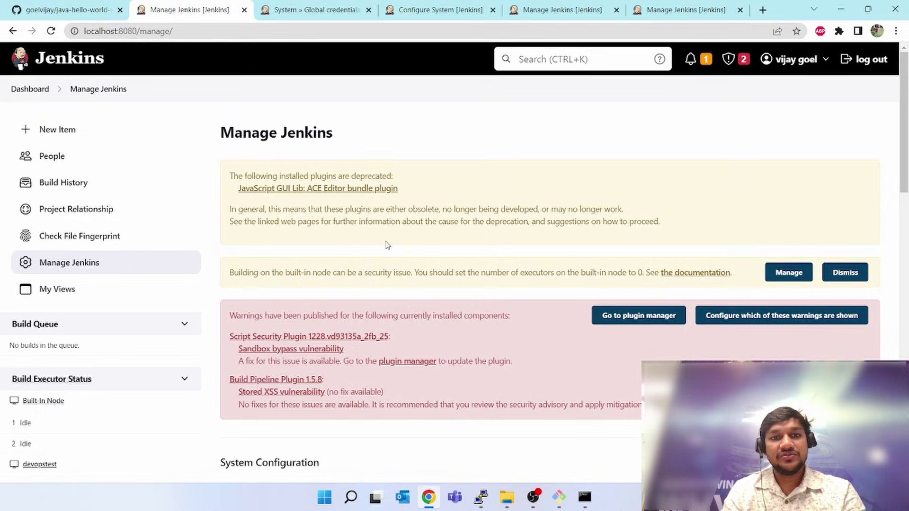
pyautogui.scroll(-2, 373, 299)
pyautogui.scroll(2, 372, 298)
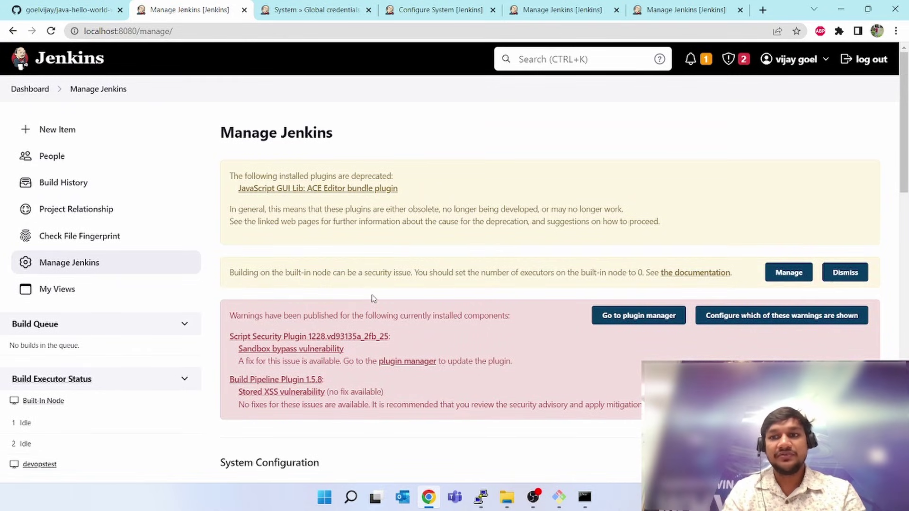
pyautogui.click(71, 61)
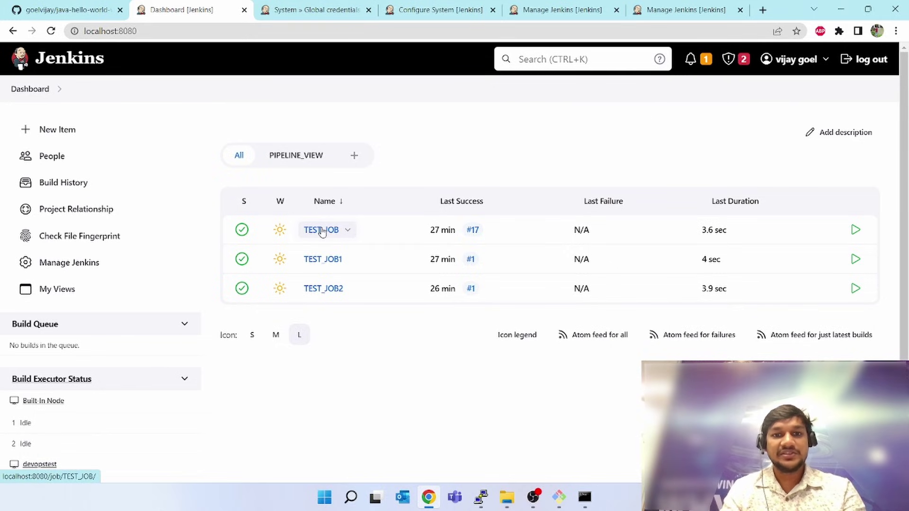
# Open TEST_JOB's configuration and choose Git for Source Code Management.
pyautogui.click(322, 230)
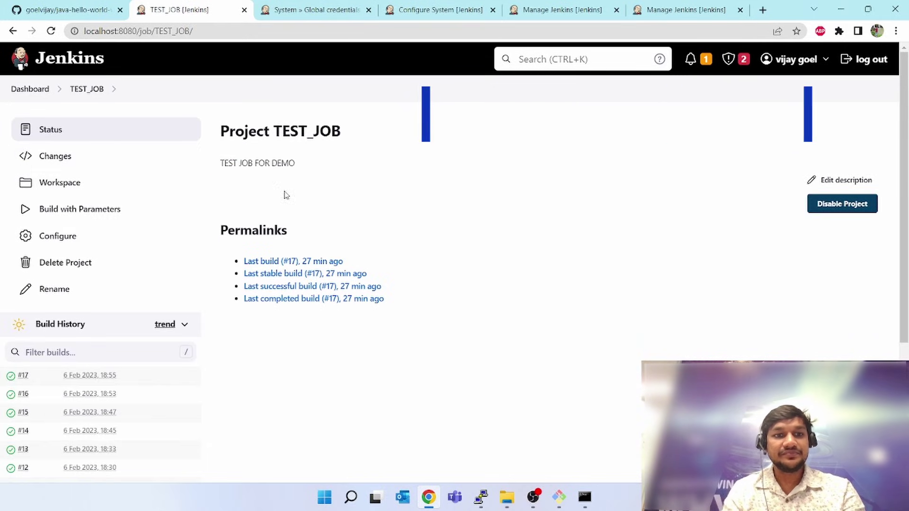
pyautogui.click(51, 235)
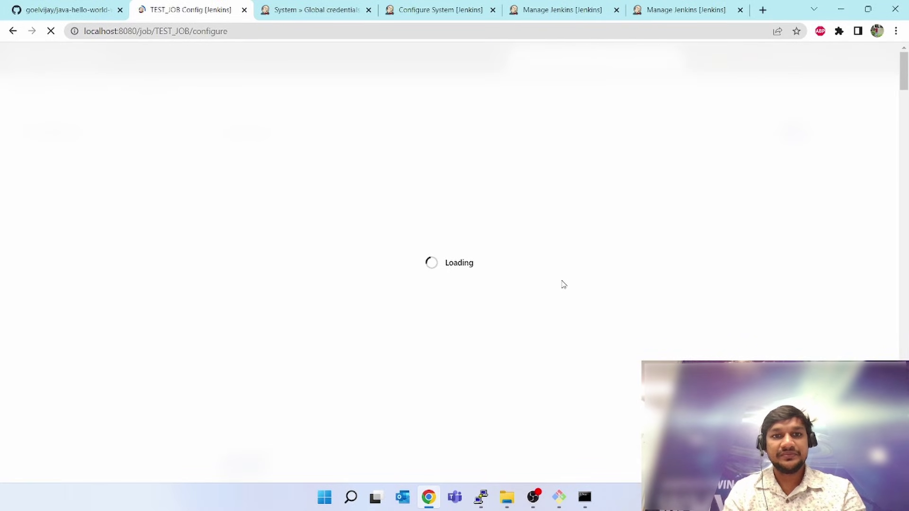
pyautogui.scroll(-1, 563, 284)
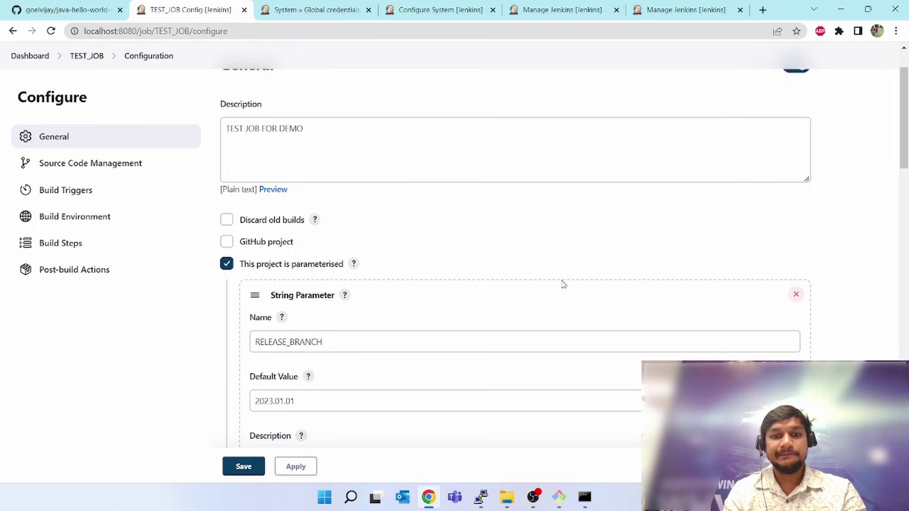
pyautogui.scroll(-4, 562, 285)
pyautogui.scroll(-2, 562, 284)
pyautogui.scroll(-2, 562, 284)
pyautogui.scroll(-2, 563, 285)
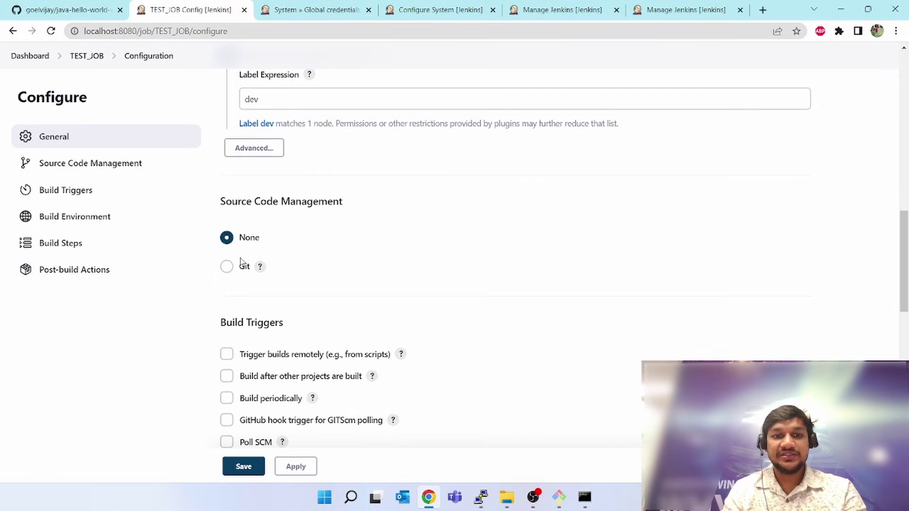
pyautogui.click(226, 266)
pyautogui.scroll(-1, 470, 230)
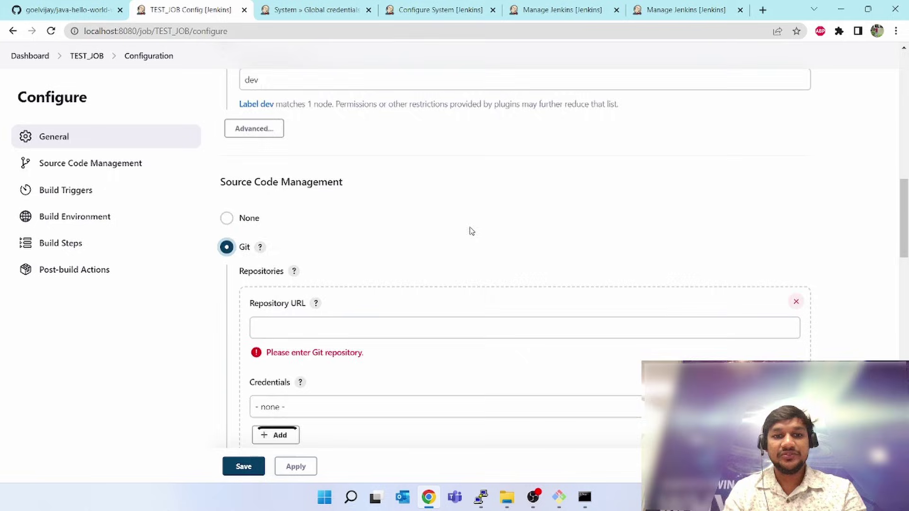
pyautogui.scroll(-2, 469, 231)
pyautogui.scroll(-1, 469, 231)
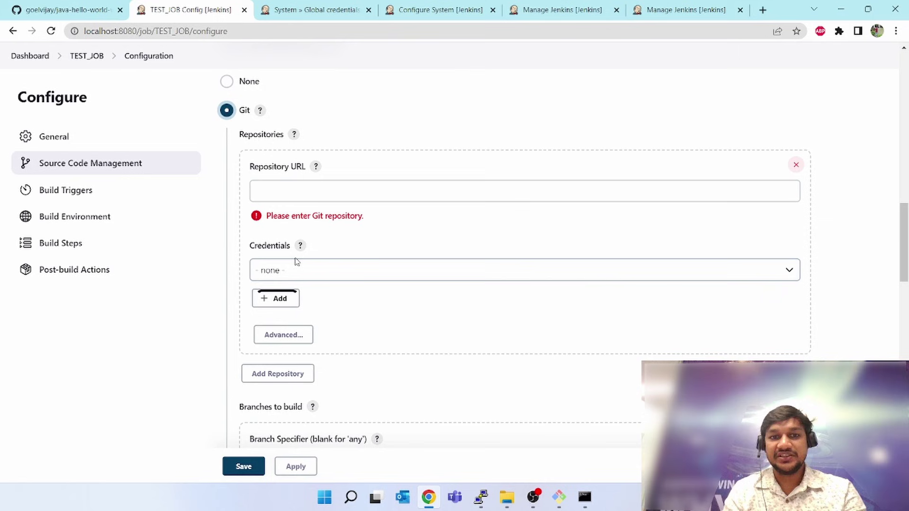
# Copy the java-hello-world-with-maven HTTPS clone URL from GitHub's Code menu.
pyautogui.click(45, 9)
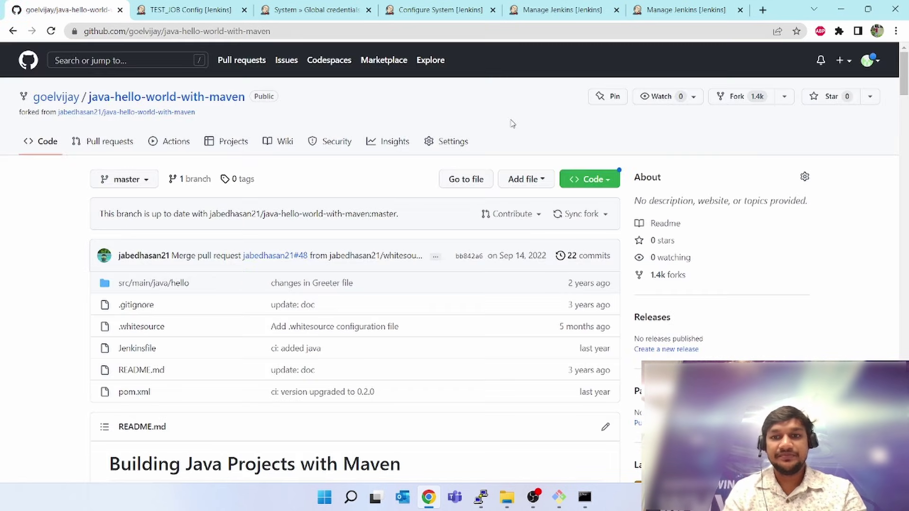
pyautogui.click(605, 180)
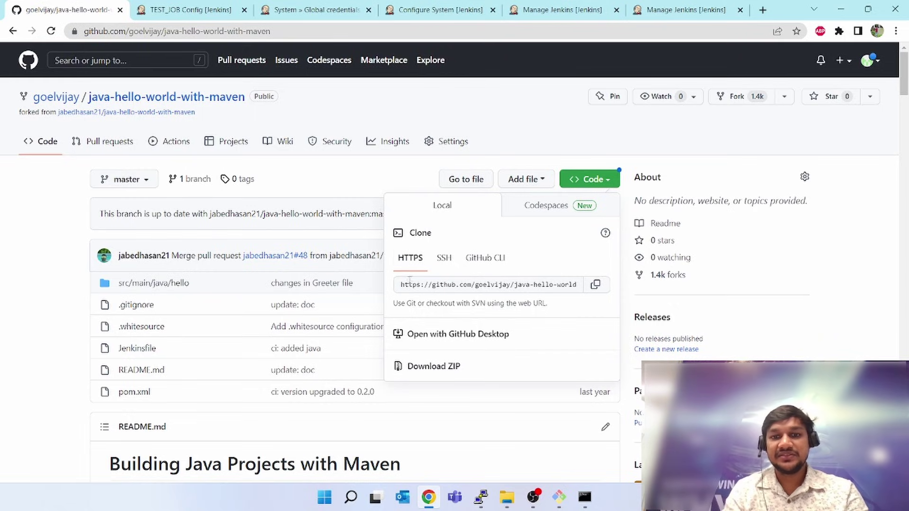
pyautogui.click(443, 257)
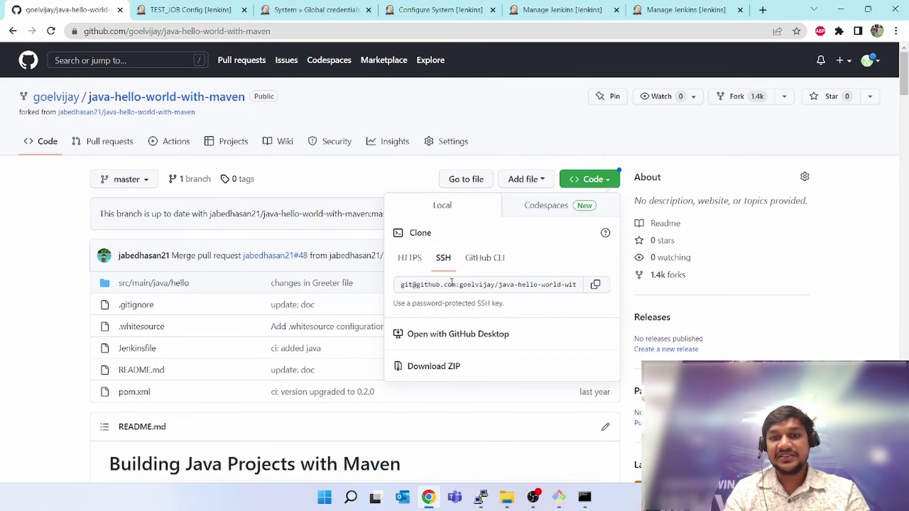
pyautogui.click(411, 262)
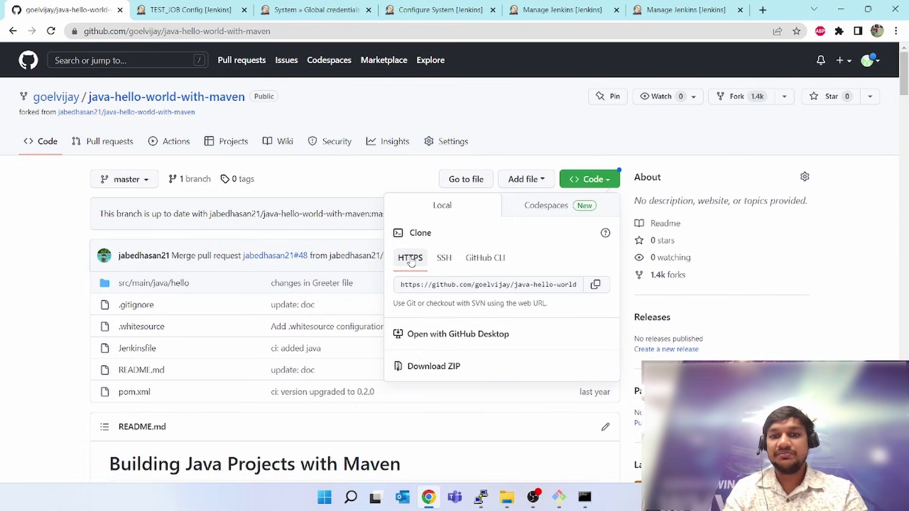
pyautogui.click(445, 259)
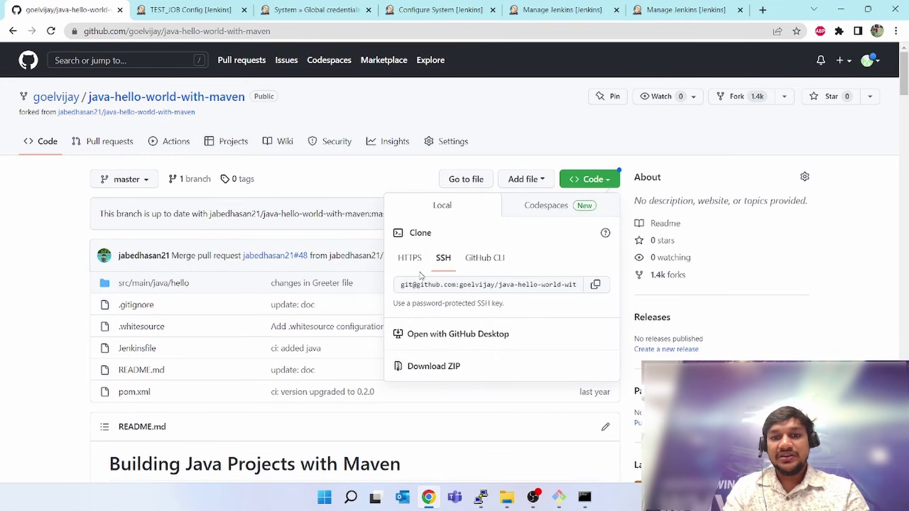
pyautogui.click(411, 259)
pyautogui.click(464, 283)
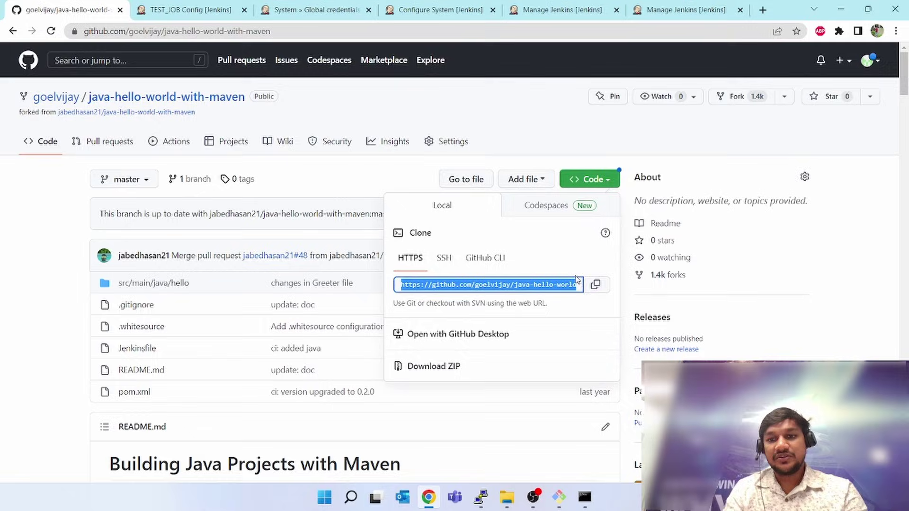
pyautogui.click(596, 286)
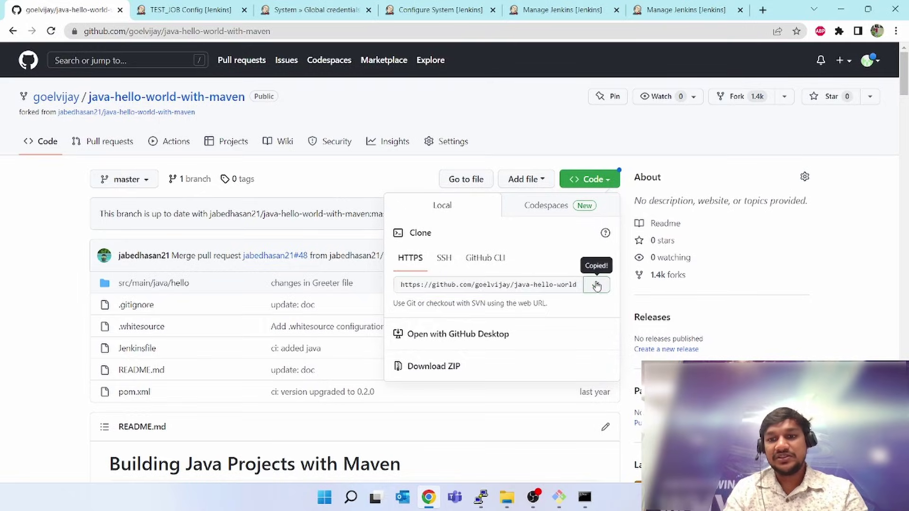
pyautogui.click(181, 9)
# Paste the java-hello-world-with-maven.git repository URL and select github_java credentials.
pyautogui.click(332, 191)
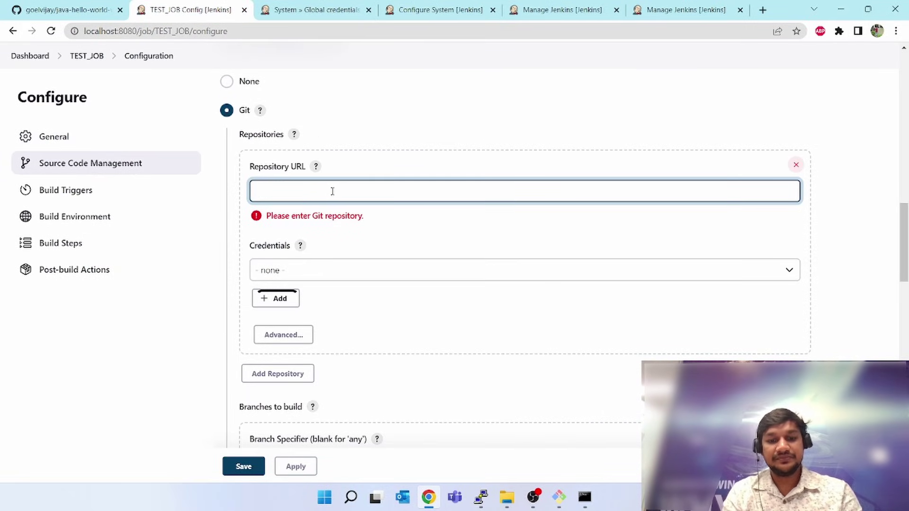
pyautogui.hotkey('ctrl', 'v')
pyautogui.click(171, 316)
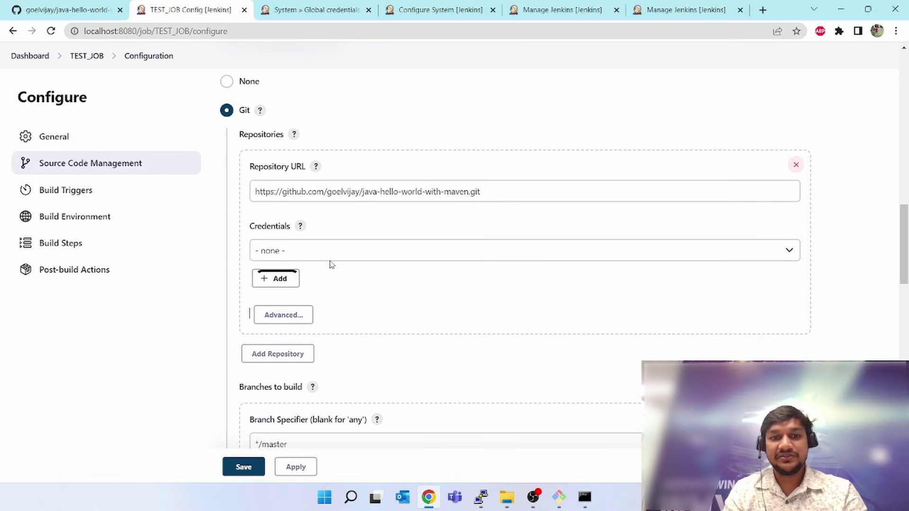
pyautogui.click(331, 257)
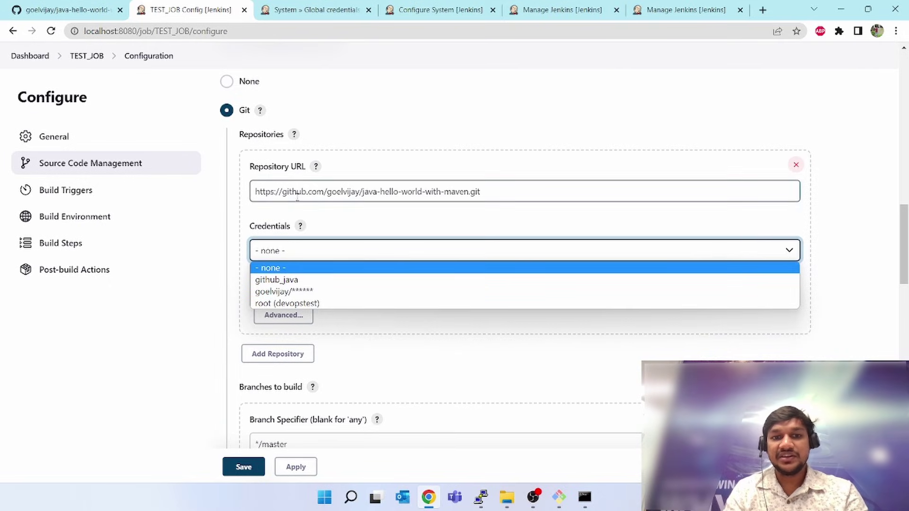
pyautogui.click(277, 279)
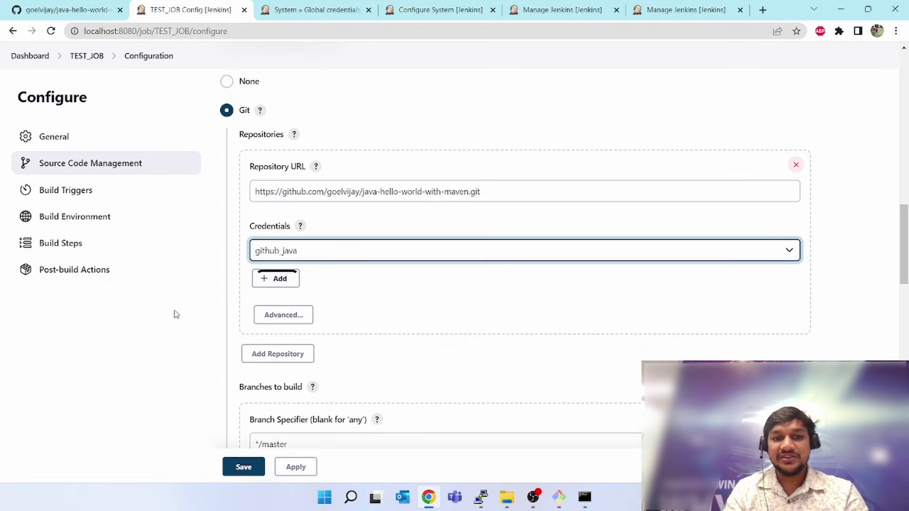
pyautogui.click(178, 327)
pyautogui.scroll(-1, 178, 327)
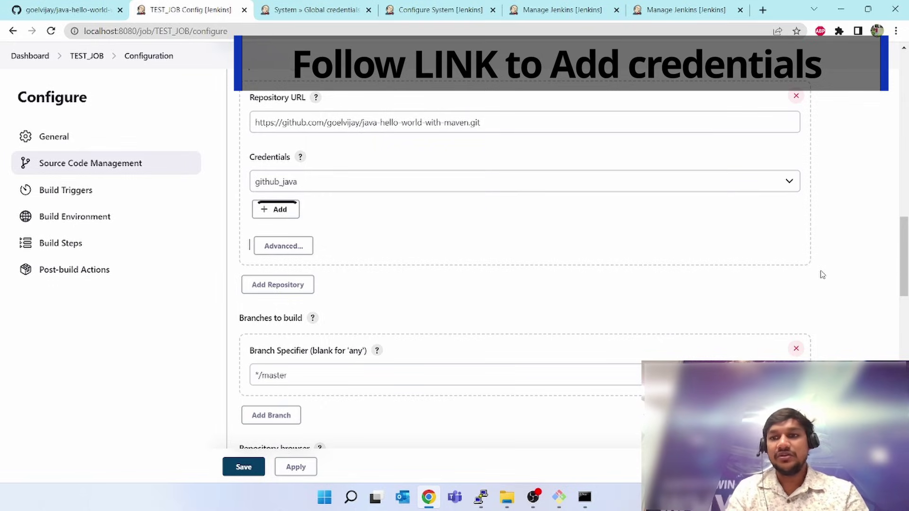
# Name the remote 'origin' under Advanced and show the Refspec help.
pyautogui.click(272, 214)
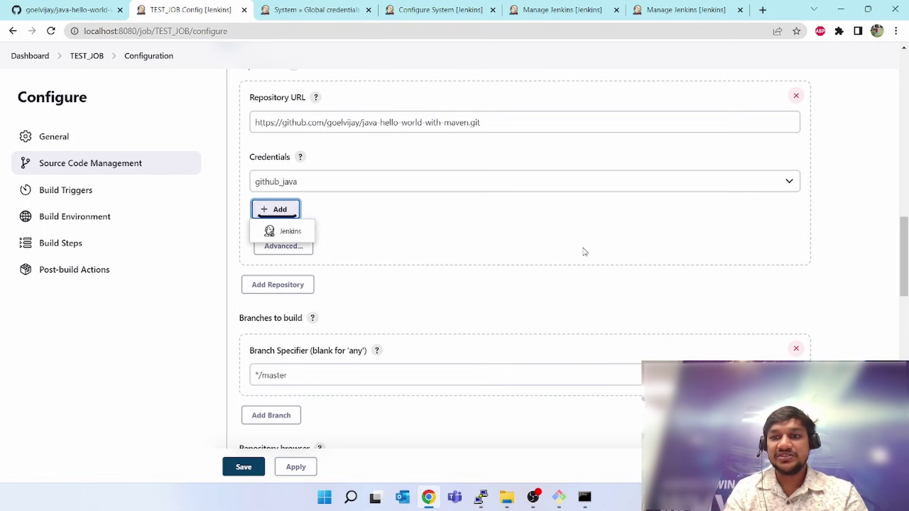
pyautogui.click(833, 263)
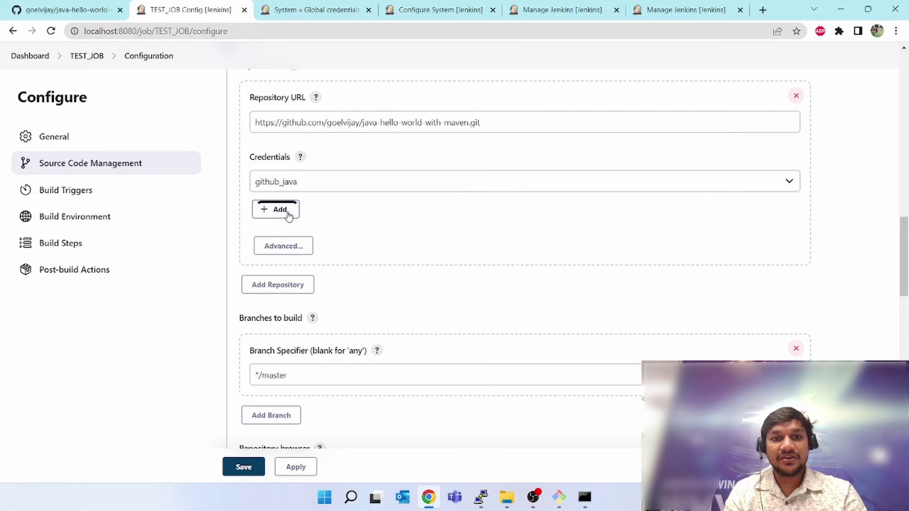
pyautogui.click(287, 249)
pyautogui.click(400, 271)
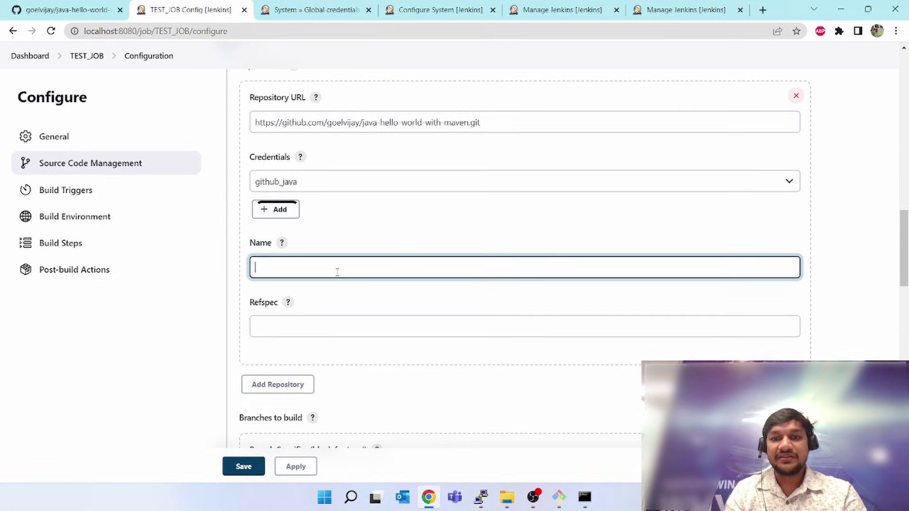
pyautogui.scroll(-1, 337, 271)
pyautogui.write('origin')
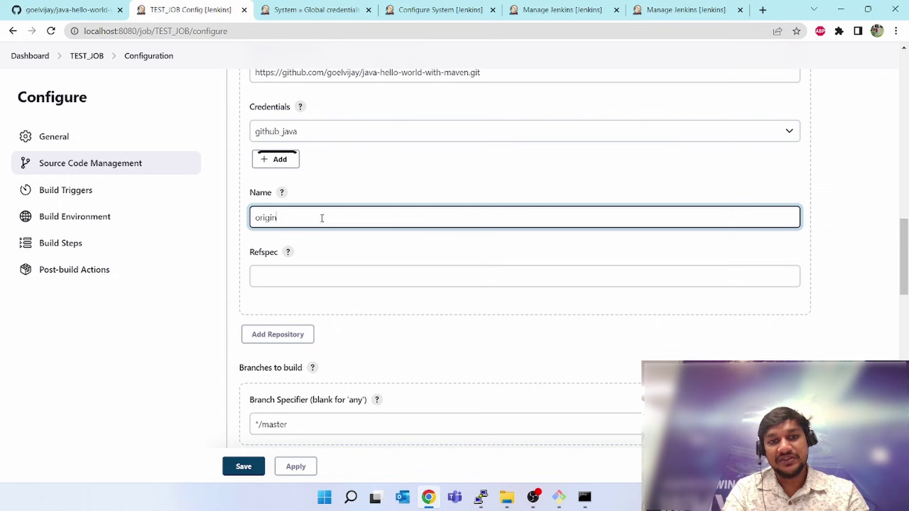
pyautogui.click(339, 256)
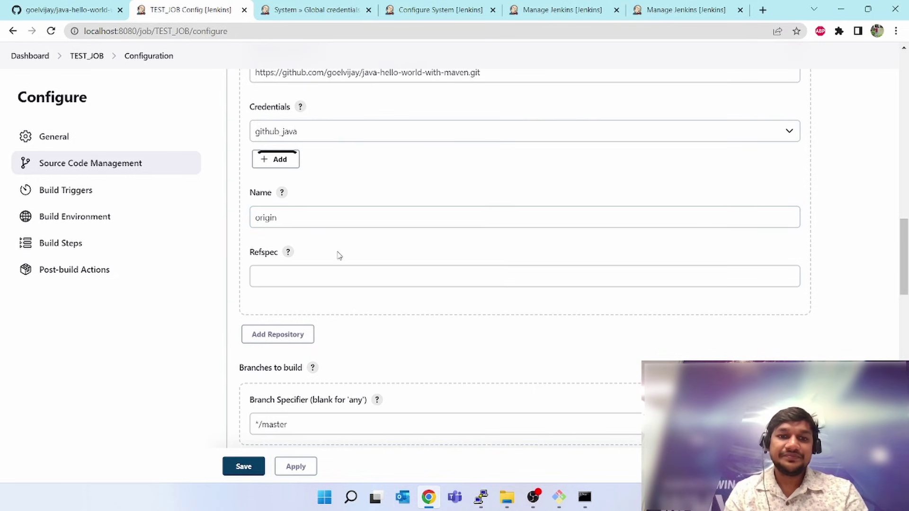
pyautogui.click(288, 253)
pyautogui.scroll(-2, 389, 269)
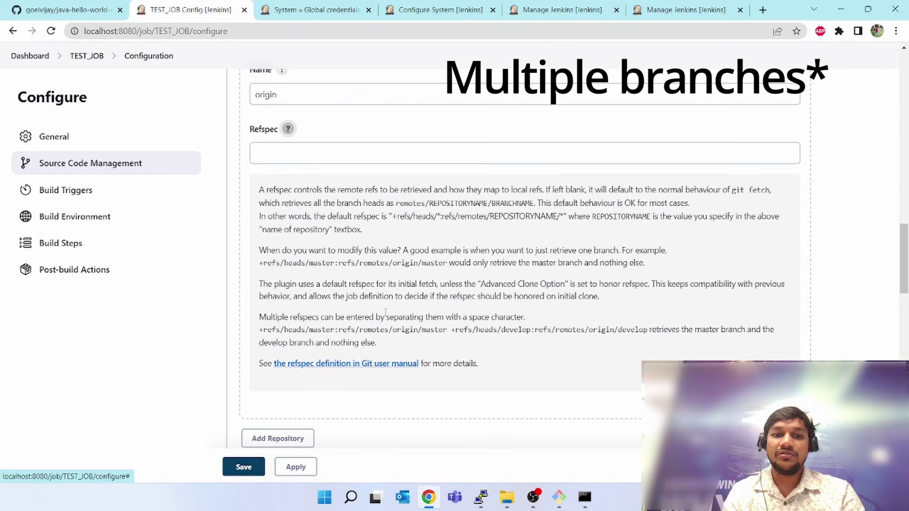
pyautogui.click(305, 151)
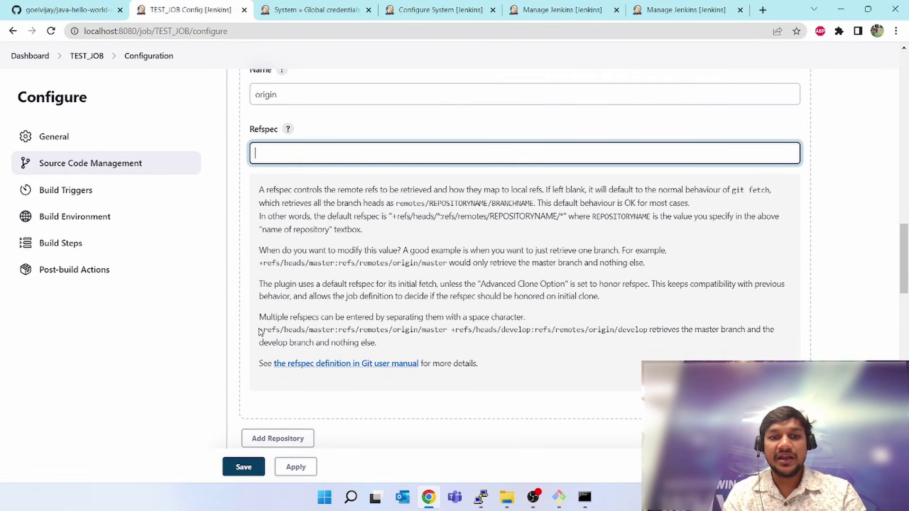
pyautogui.click(71, 9)
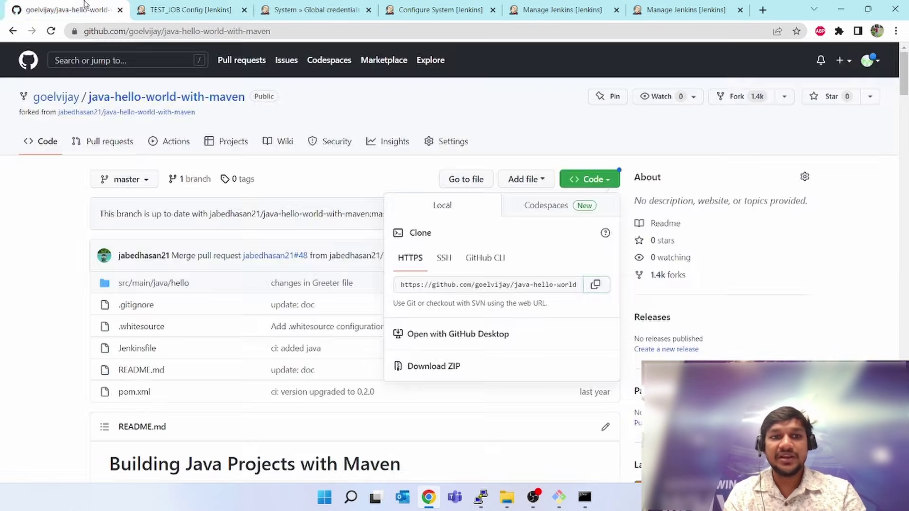
pyautogui.click(142, 181)
pyautogui.click(145, 183)
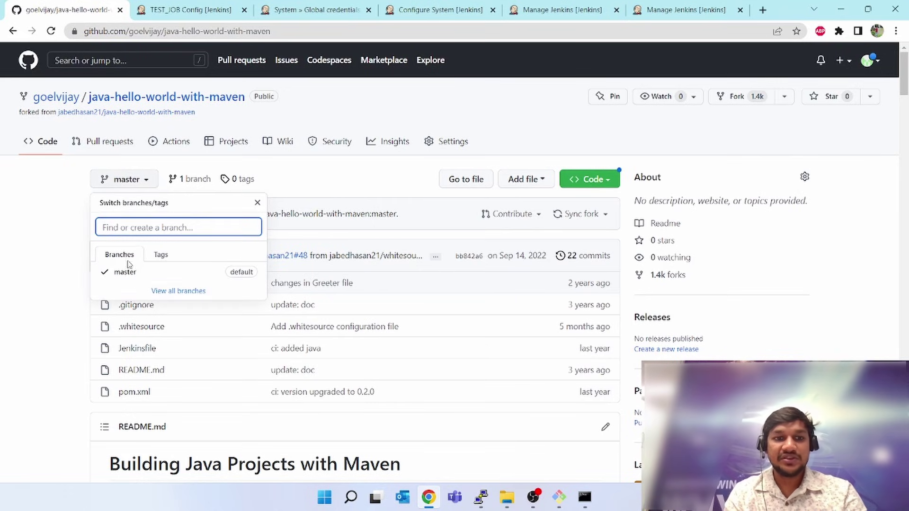
pyautogui.click(188, 9)
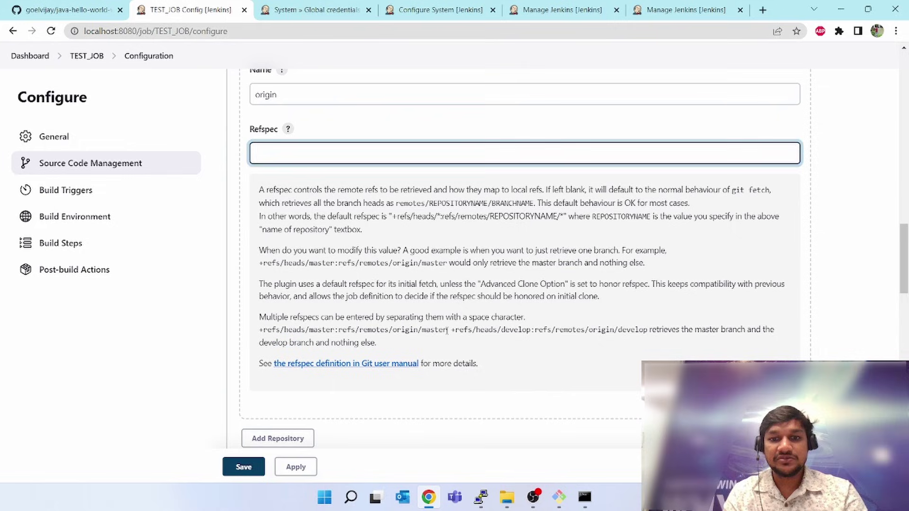
# Enter refspec +refs/heads/master:refs/remotes/origin/master, with branch */master.
pyautogui.moveTo(448, 330)
pyautogui.mouseDown()
pyautogui.moveTo(268, 330)
pyautogui.moveTo(307, 343)
pyautogui.moveTo(443, 330)
pyautogui.mouseUp()
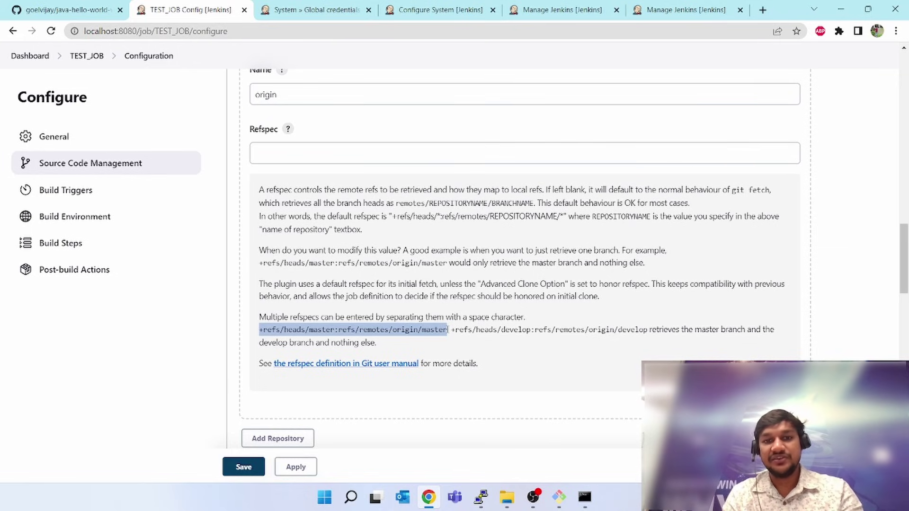
pyautogui.click(302, 151)
pyautogui.hotkey('ctrl', 'v')
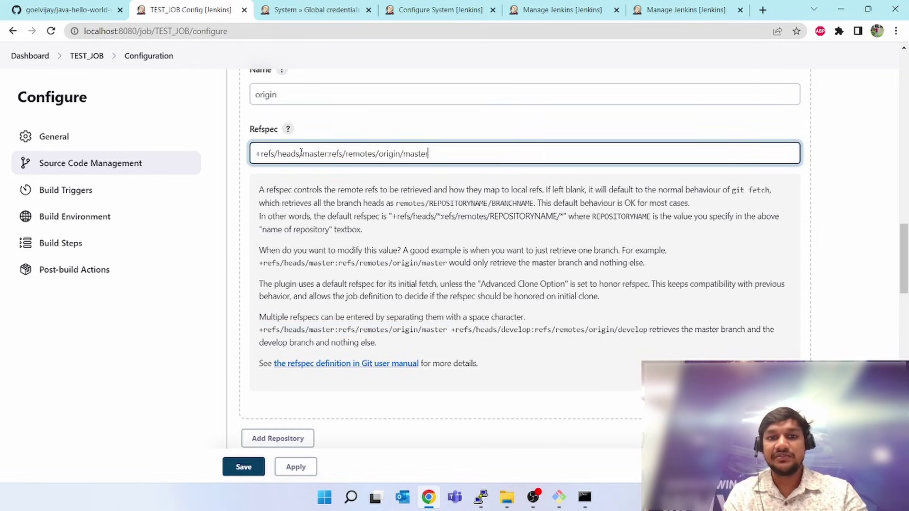
pyautogui.click(388, 421)
pyautogui.scroll(-2, 450, 402)
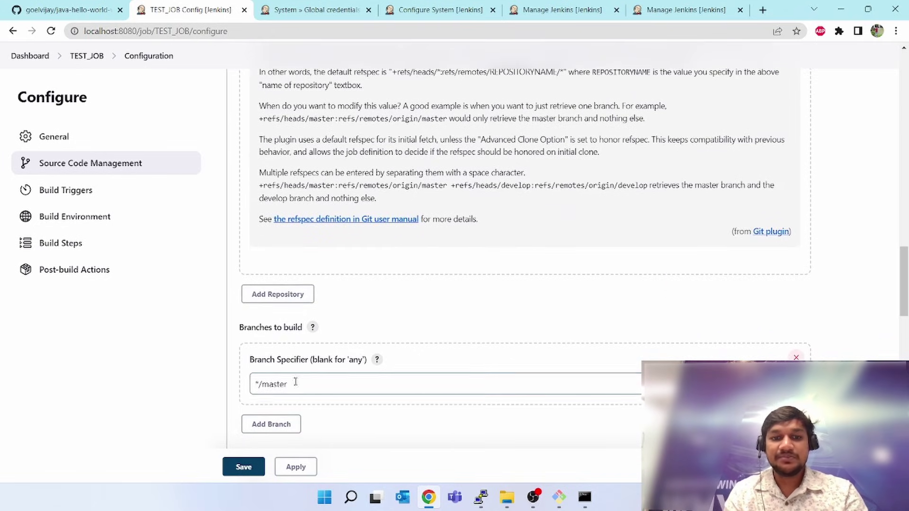
pyautogui.click(296, 383)
pyautogui.scroll(1, 447, 268)
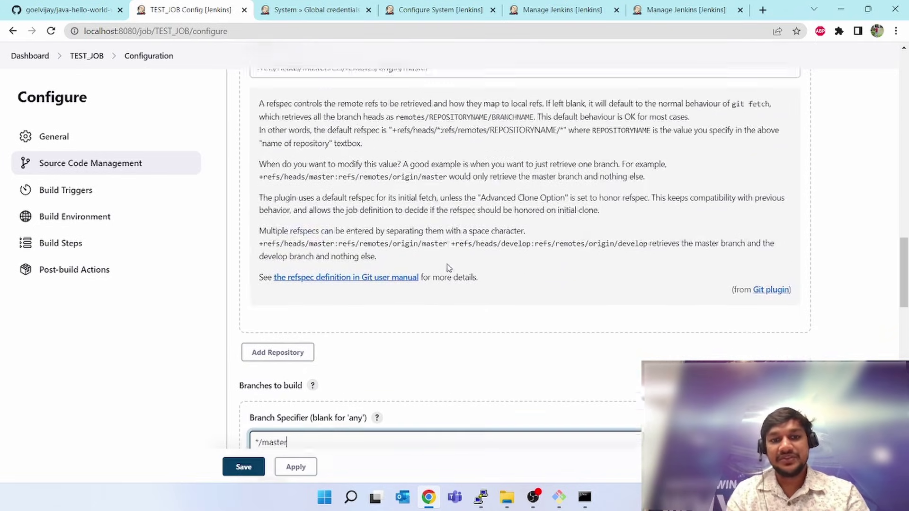
pyautogui.scroll(1, 483, 235)
pyautogui.scroll(1, 522, 196)
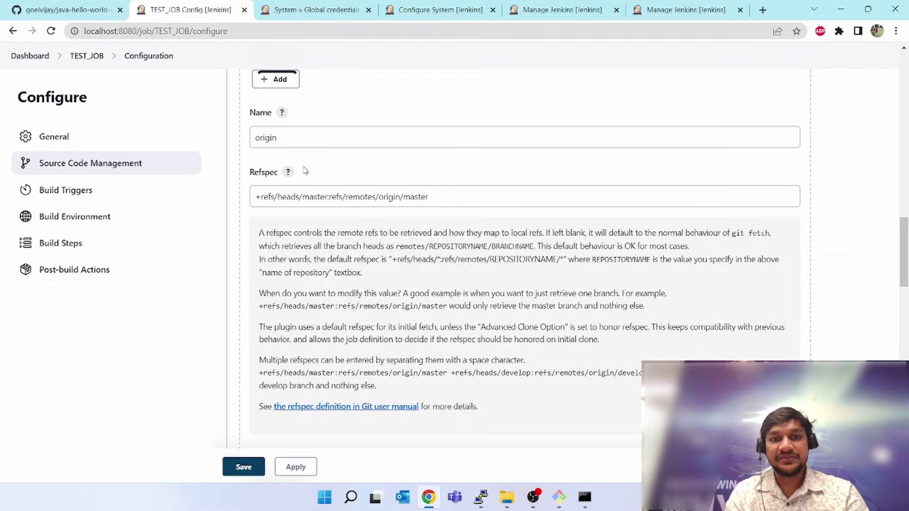
pyautogui.click(288, 172)
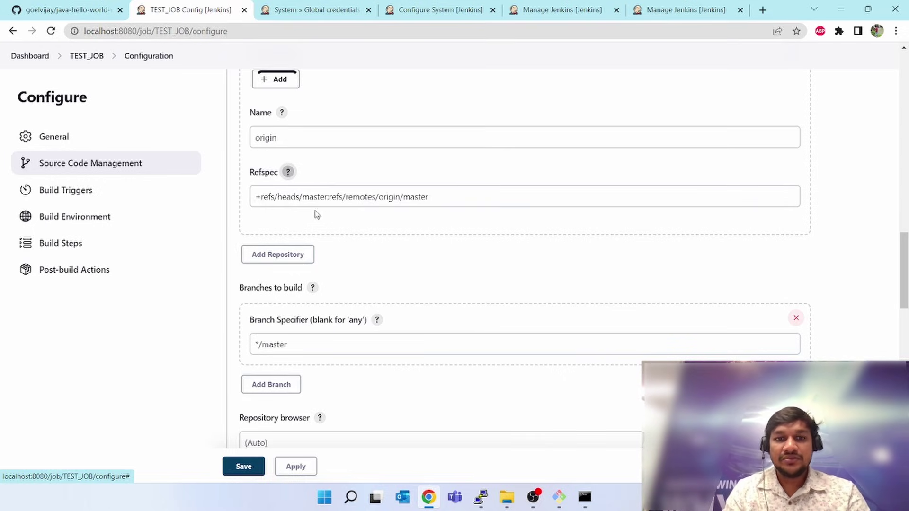
pyautogui.click(448, 198)
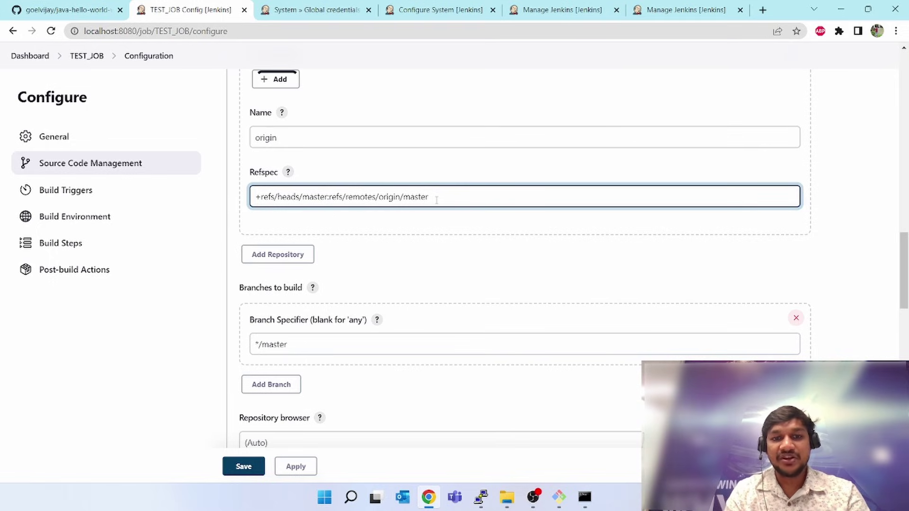
pyautogui.scroll(-1, 372, 295)
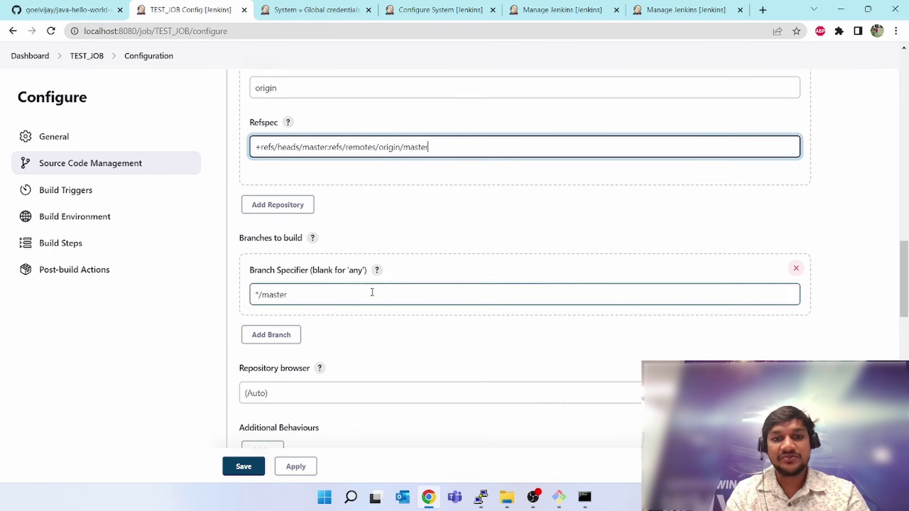
# Keep branch */master, Auto repository browser and no extra behaviours, then apply.
pyautogui.click(300, 291)
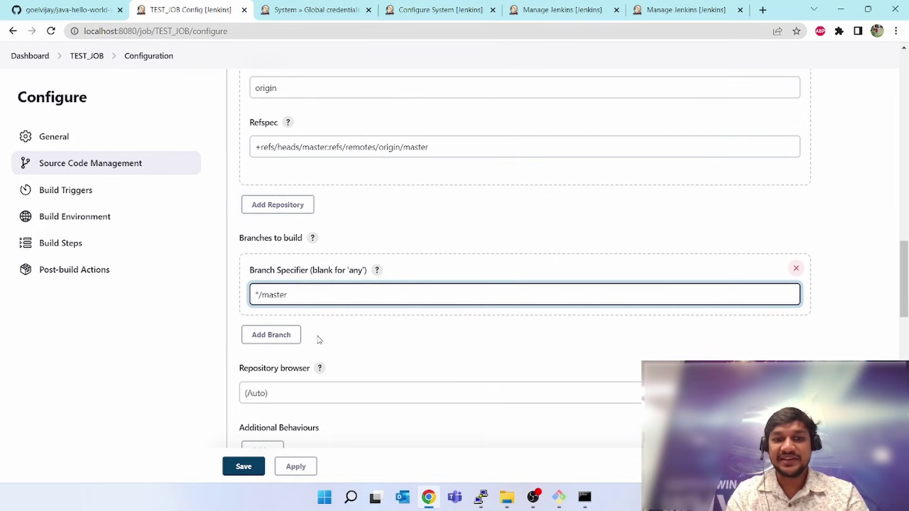
pyautogui.scroll(-1, 319, 338)
pyautogui.scroll(-1, 318, 339)
pyautogui.scroll(-1, 319, 340)
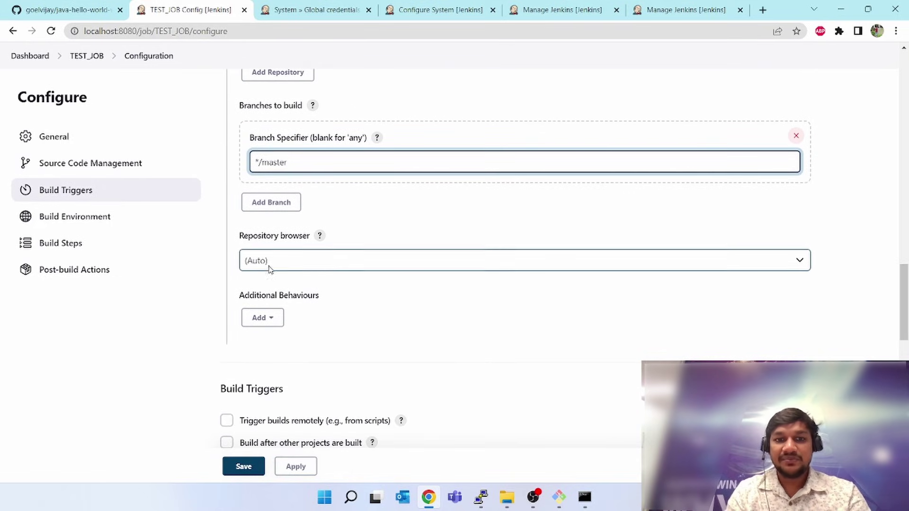
pyautogui.click(293, 260)
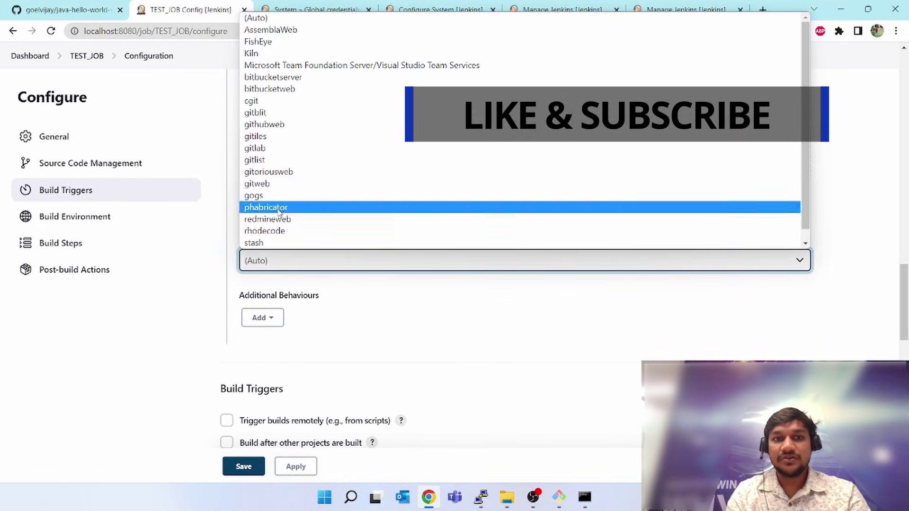
pyautogui.click(356, 325)
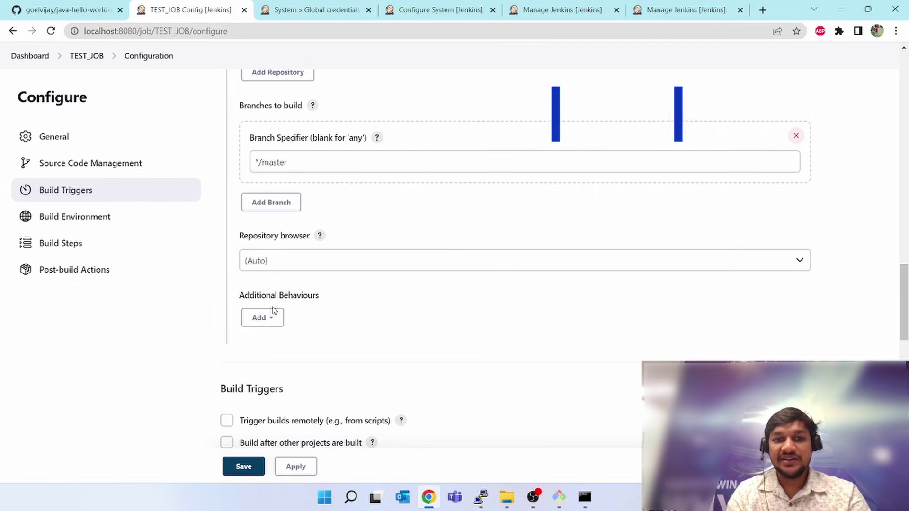
pyautogui.click(264, 320)
pyautogui.scroll(-2, 507, 319)
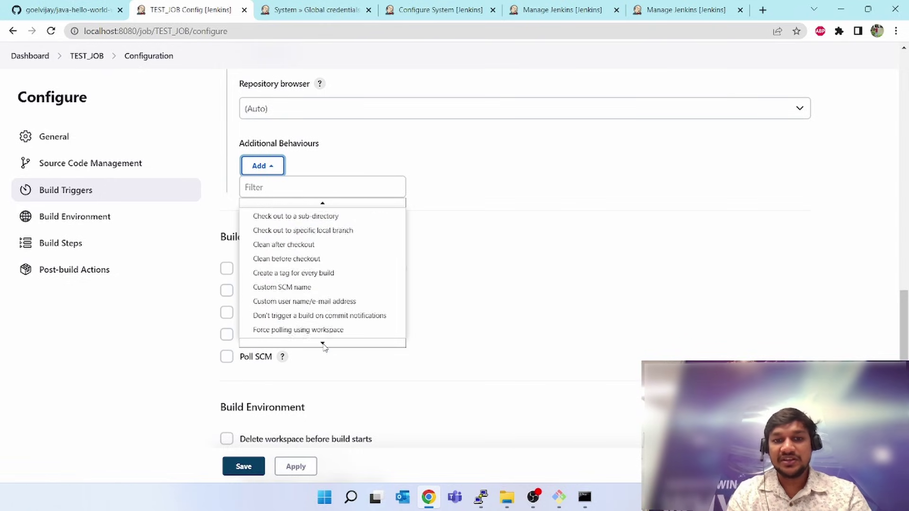
pyautogui.click(507, 193)
pyautogui.scroll(2, 450, 270)
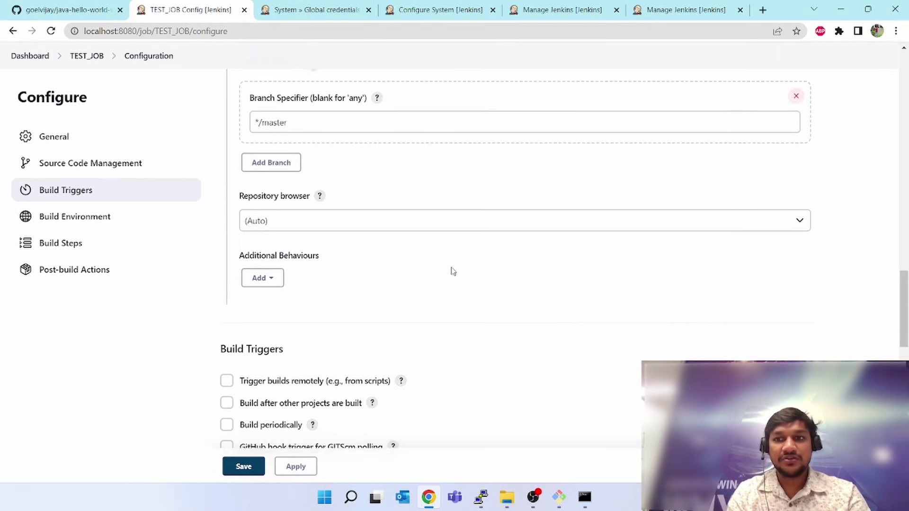
pyautogui.scroll(2, 451, 270)
pyautogui.scroll(1, 452, 271)
pyautogui.scroll(2, 451, 271)
pyautogui.scroll(1, 451, 271)
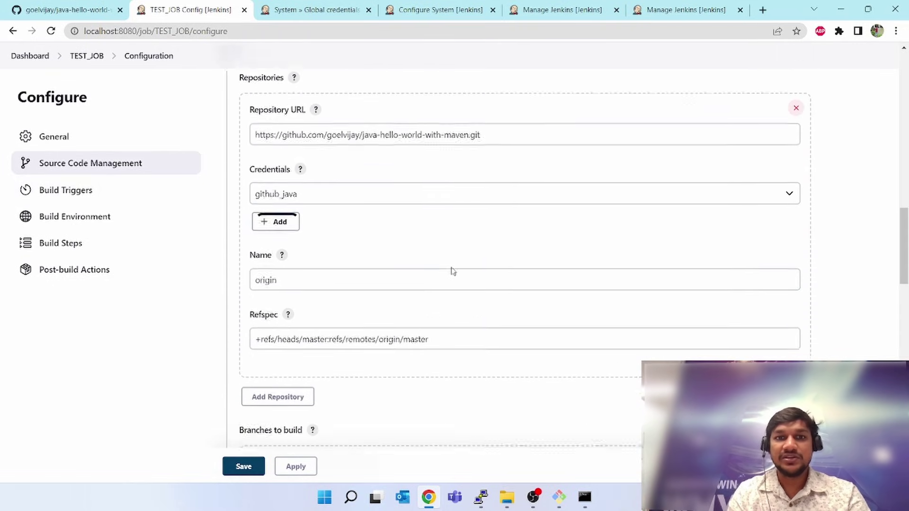
pyautogui.scroll(-2, 452, 272)
pyautogui.scroll(-1, 450, 270)
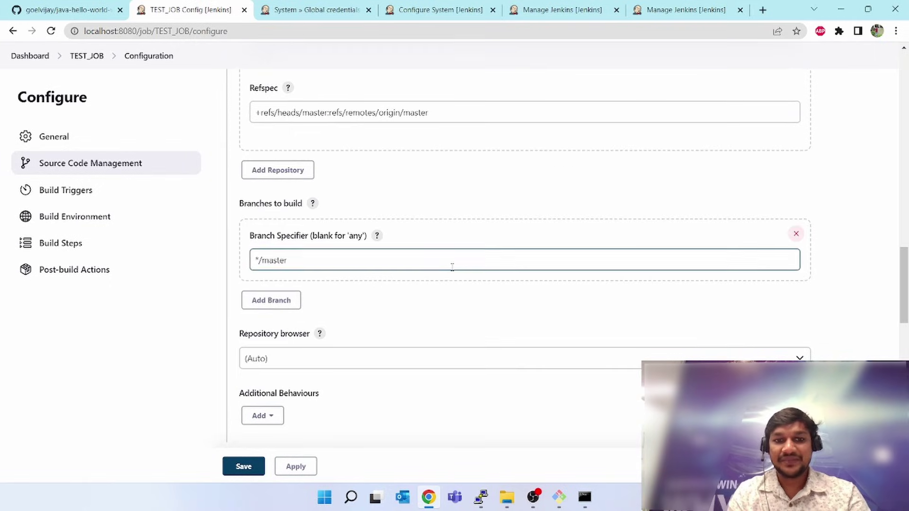
pyautogui.scroll(1, 451, 270)
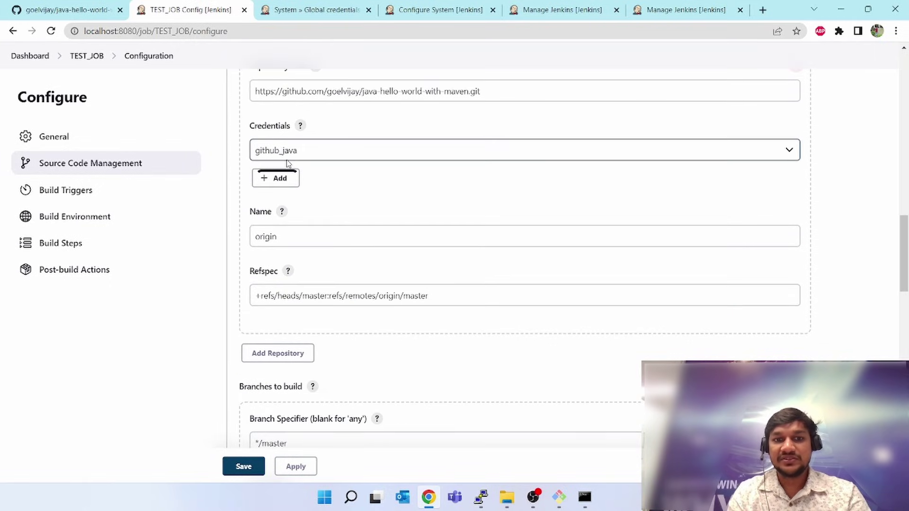
pyautogui.scroll(-1, 372, 369)
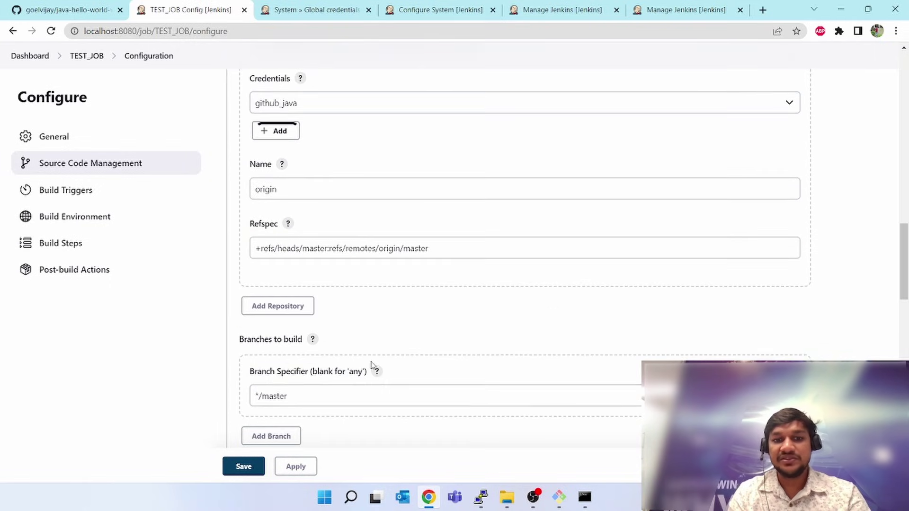
pyautogui.scroll(-2, 497, 357)
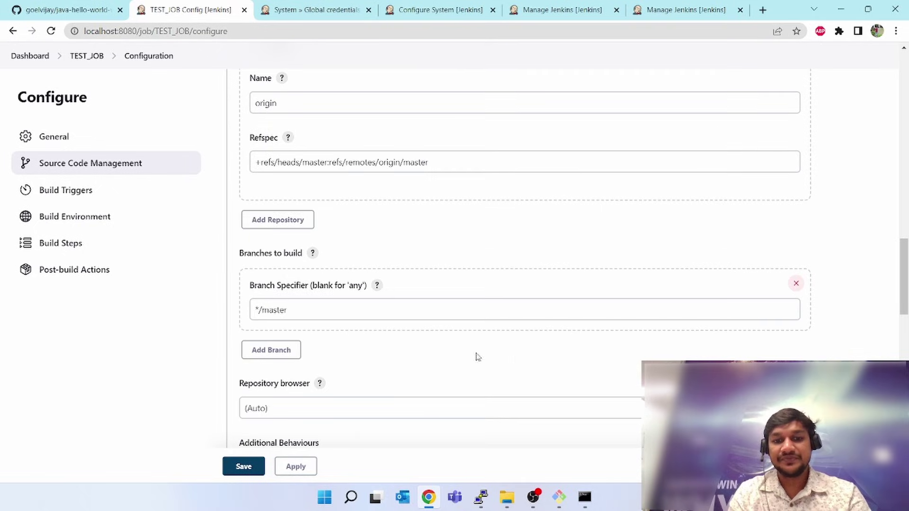
pyautogui.click(299, 466)
# Save TEST_JOB, run a new build and view build #20's console output ending in SUCCESS.
pyautogui.click(246, 468)
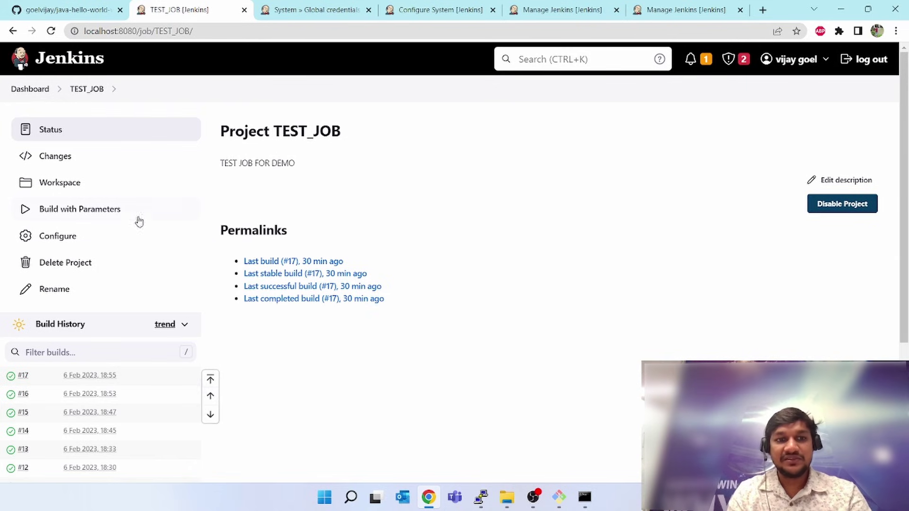
pyautogui.press('F5')
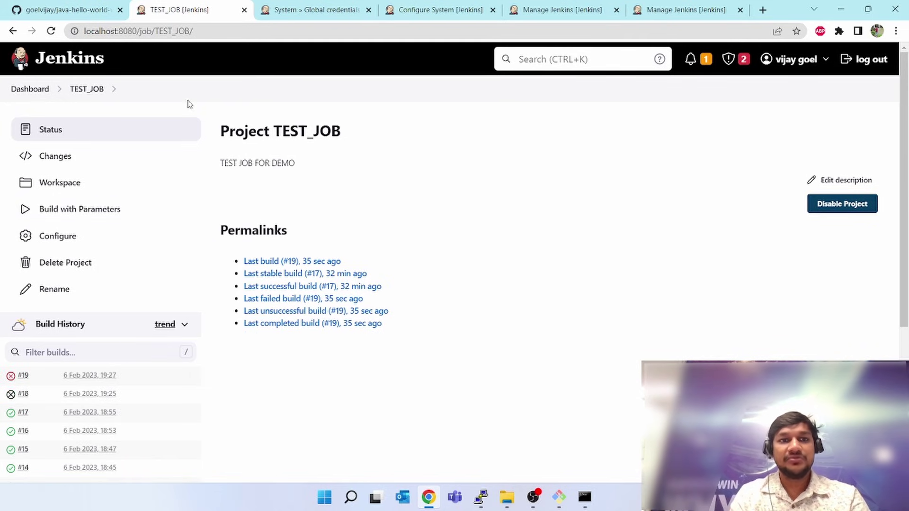
pyautogui.click(84, 213)
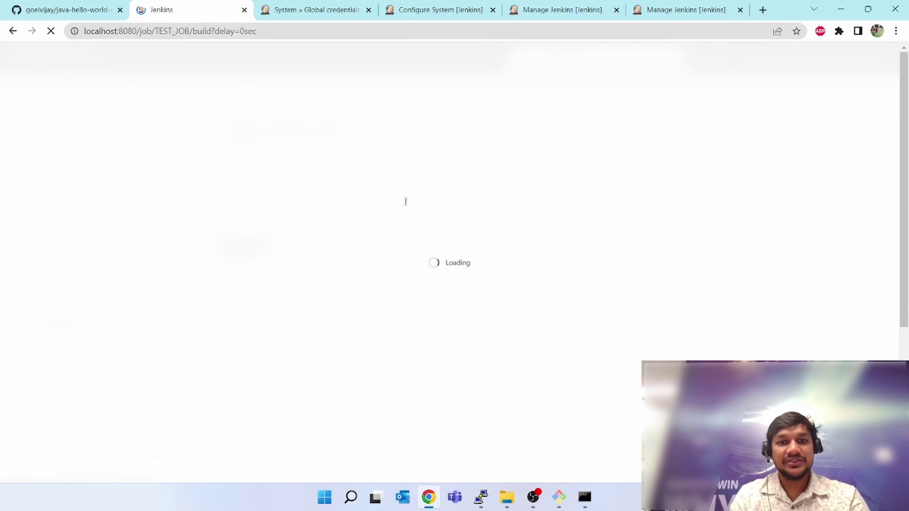
pyautogui.click(244, 247)
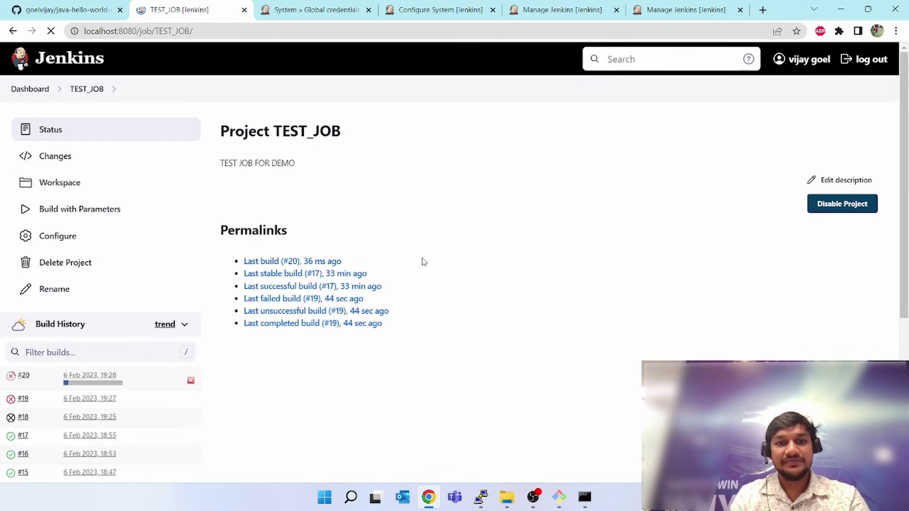
pyautogui.click(73, 389)
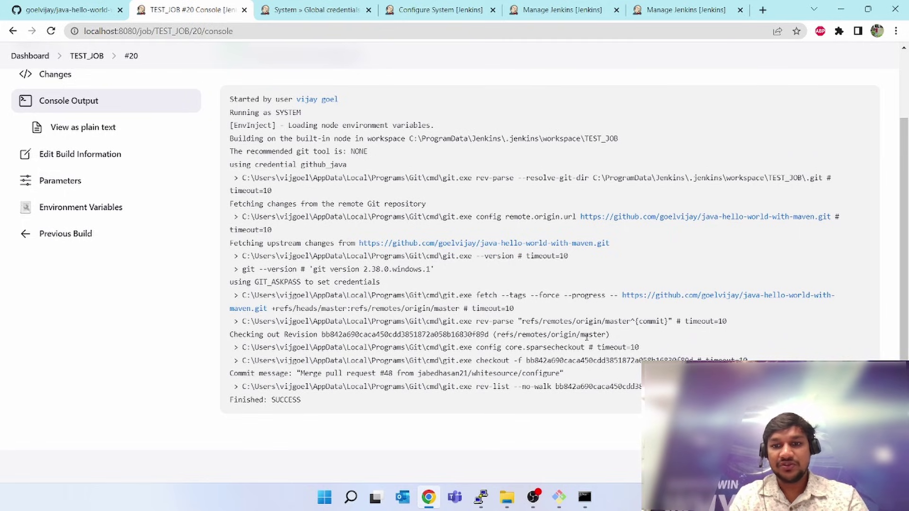
# Copy the workspace path C:\ProgramData\Jenkins\.jenkins\workspace\TEST_JOB and switch to File Explorer.
pyautogui.doubleClick(588, 335)
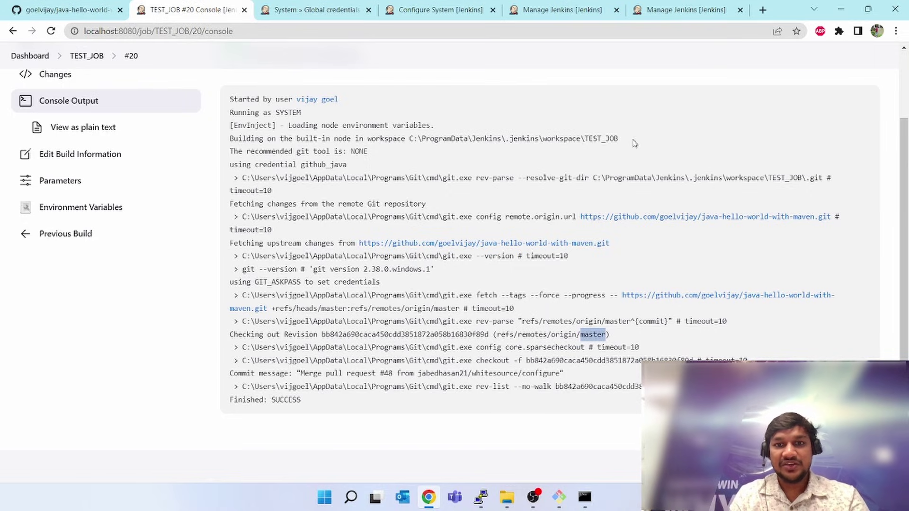
pyautogui.moveTo(634, 144); pyautogui.dragTo(412, 145)
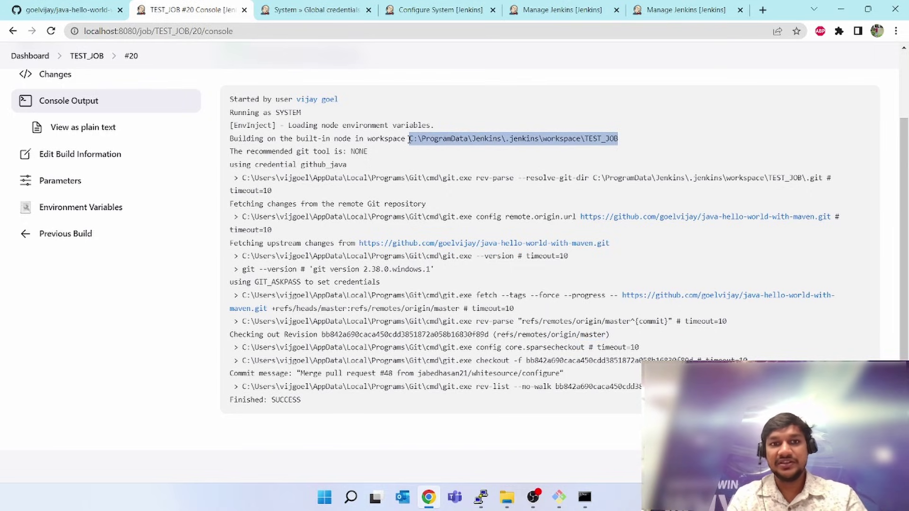
pyautogui.hotkey('alt', 'Tab')
pyautogui.hotkey('alt', 'Tab')
pyautogui.hotkey('alt', 'Tab')
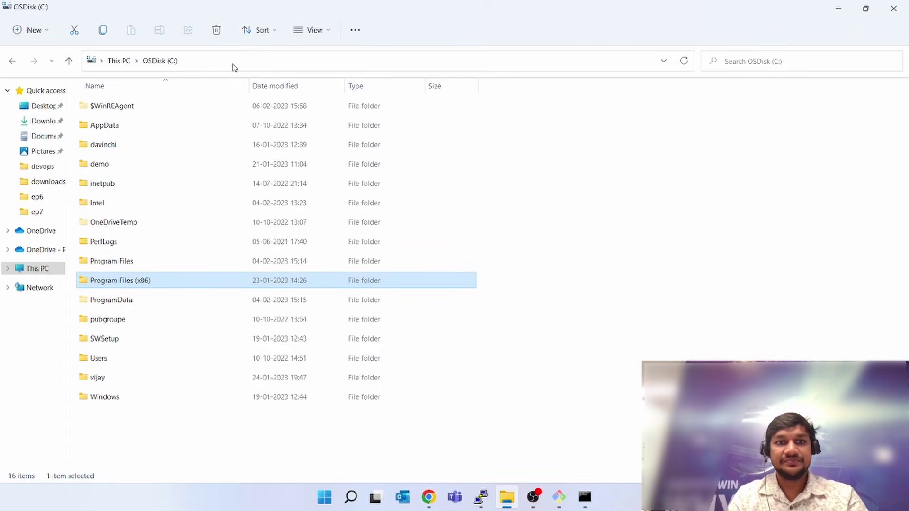
# Go to the pasted TEST_JOB workspace path and open its src\main folder.
pyautogui.click(234, 62)
pyautogui.write('C:\\ProgramData\\Jenkins\\.jenkins\\workspace\\TEST_JOB')
pyautogui.press('Return')
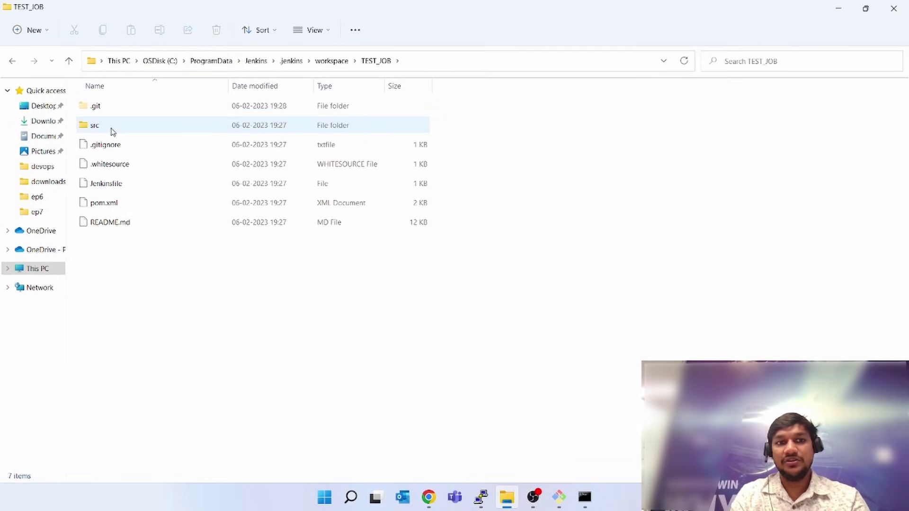
pyautogui.click(107, 129)
pyautogui.doubleClick(107, 130)
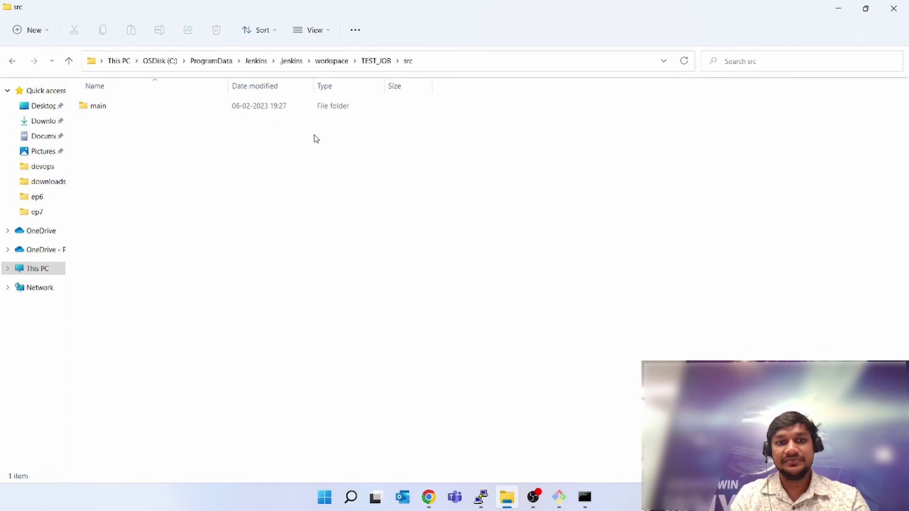
pyautogui.doubleClick(132, 108)
# Return to the build #20 console output in Chrome and clear the workspace-path highlight.
pyautogui.hotkey('alt', 'Tab')
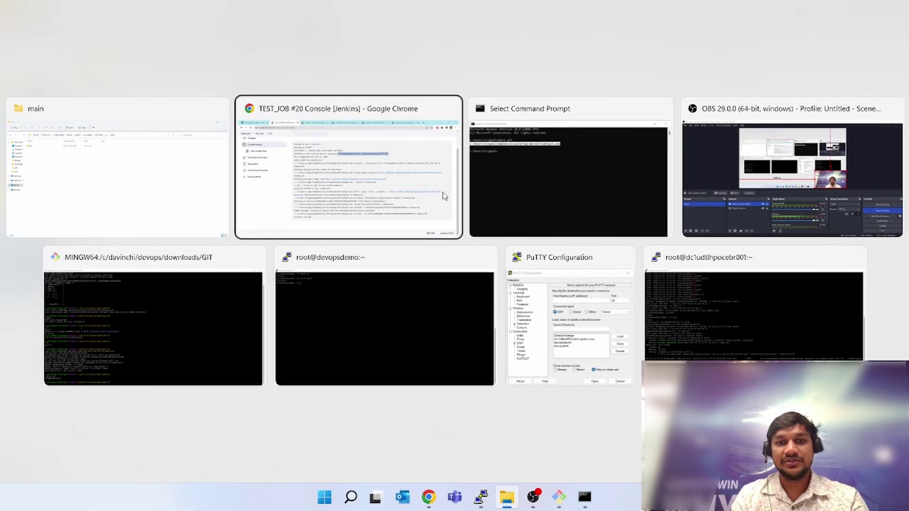
pyautogui.click(444, 196)
pyautogui.click(512, 92)
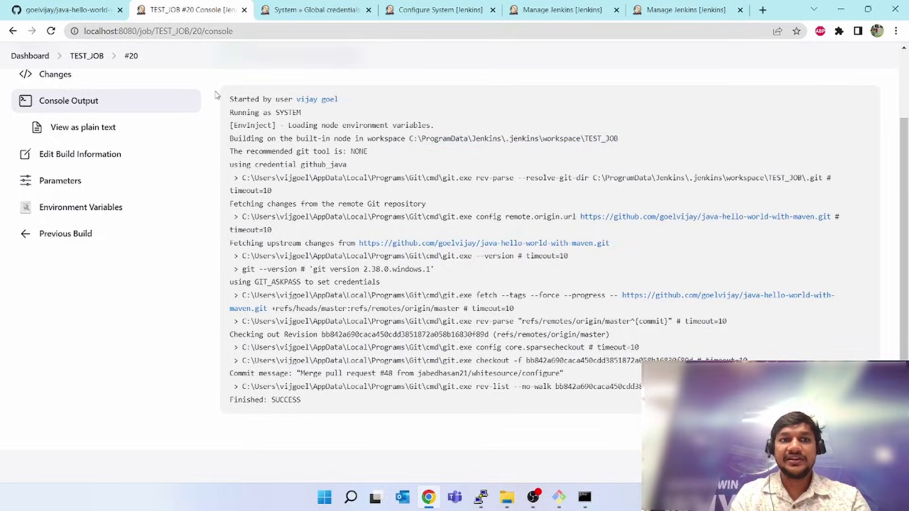